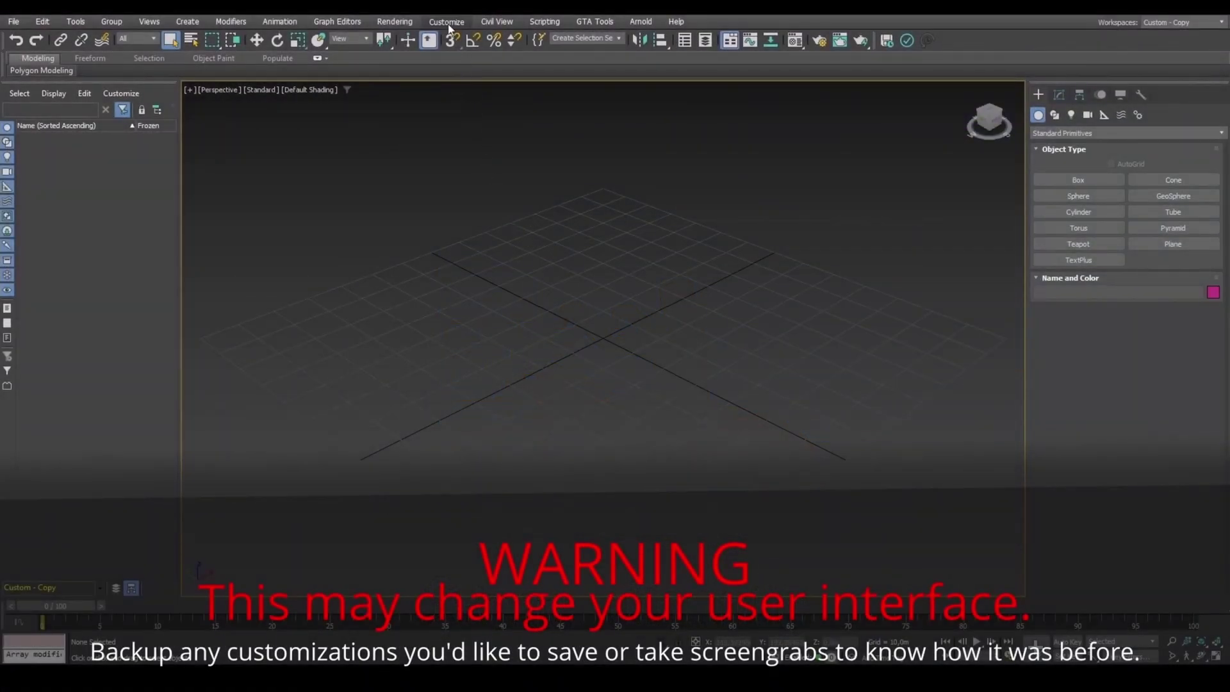
- Set the program defaults to the Max.Legacy setting with the DefaultUI interface scheme
{"action": "left_click", "coordinate": [448, 23]}
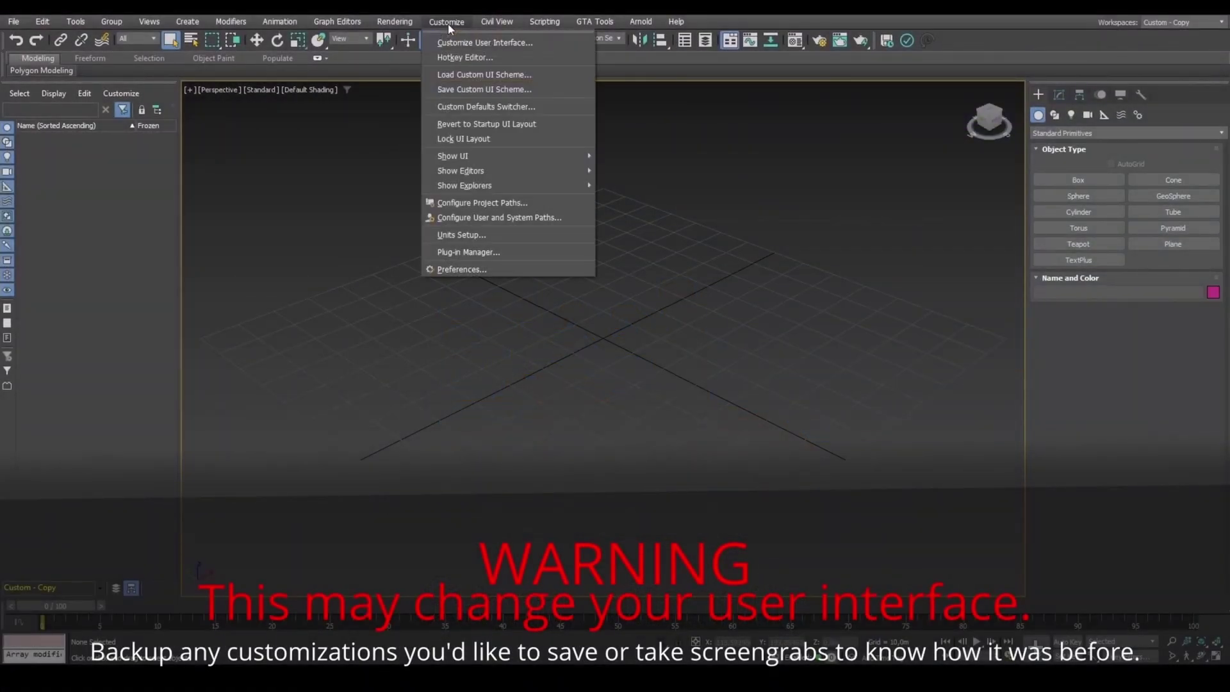
{"action": "left_click", "coordinate": [462, 109]}
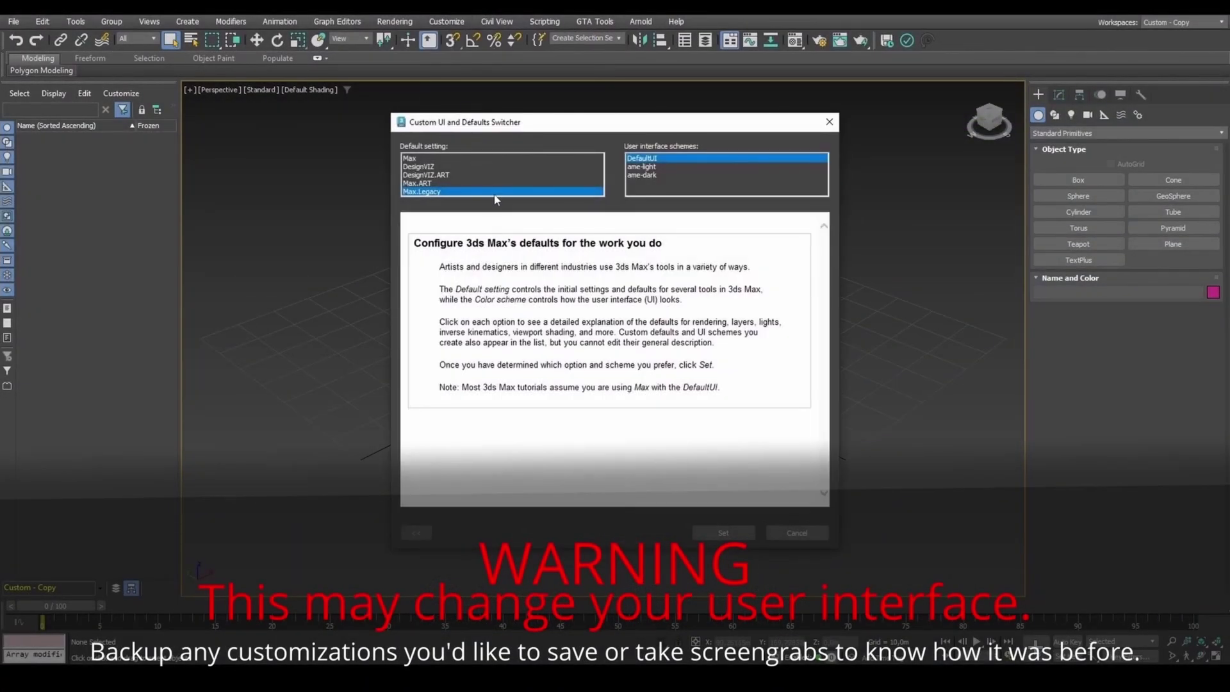
{"action": "left_click", "coordinate": [703, 528]}
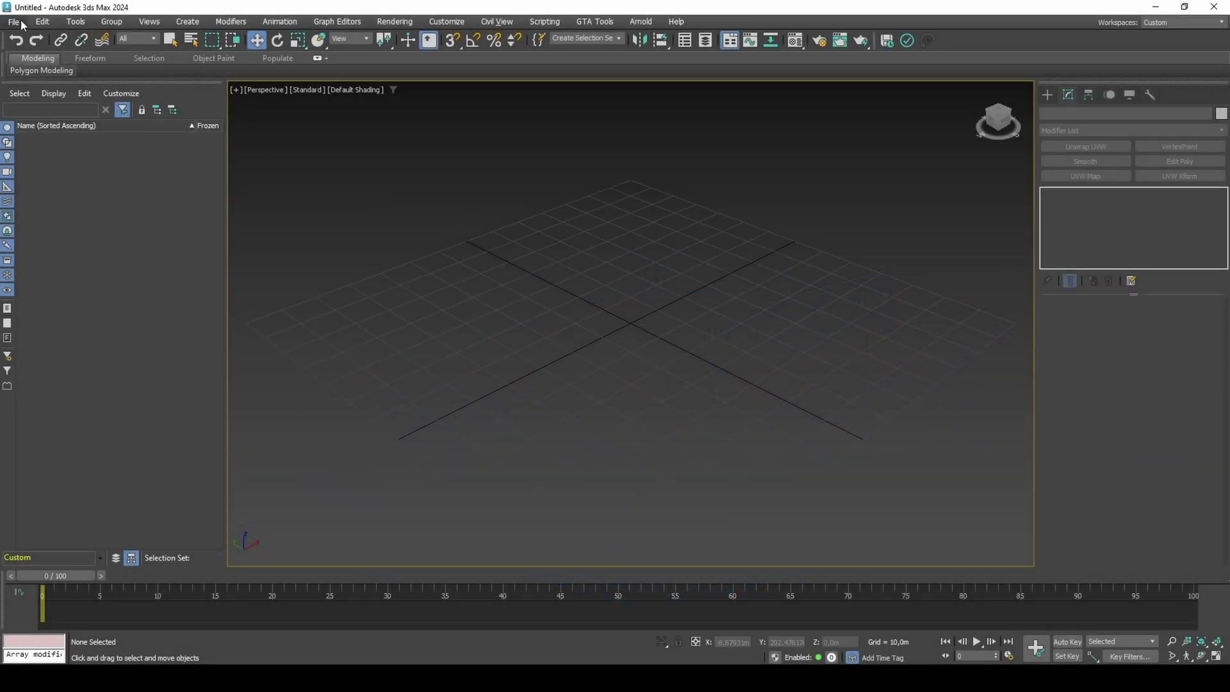
- Import the model des_ufoinn.dff with frame hierarchy conversion and auto smooth at 45
{"action": "left_click", "coordinate": [22, 23]}
{"action": "mouse_move", "coordinate": [66, 207]}
{"action": "left_click", "coordinate": [171, 209]}
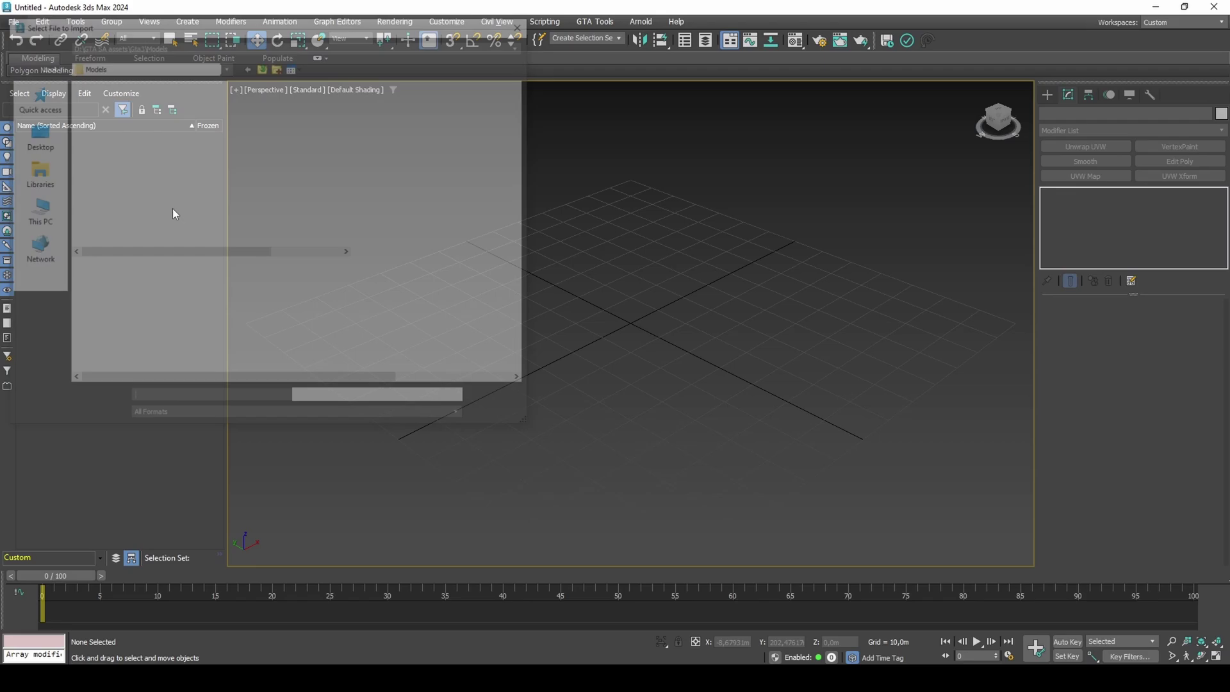
{"action": "type", "text": "des_uf"}
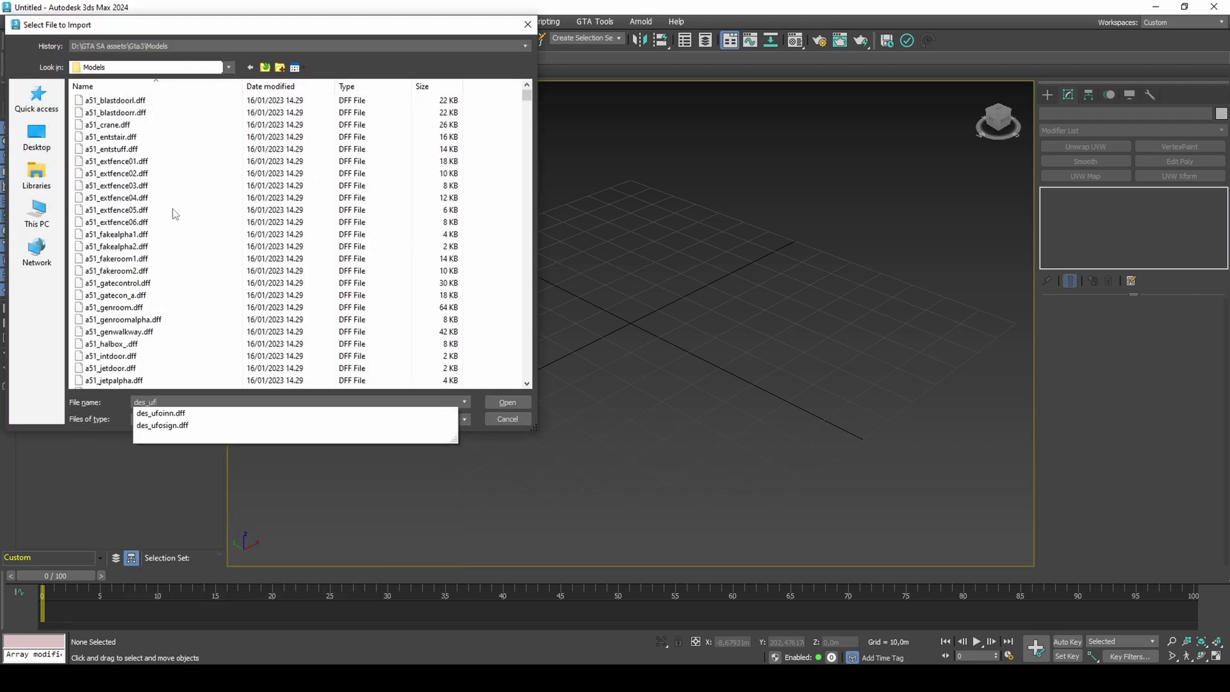
{"action": "key", "text": "Down"}
{"action": "key", "text": "Return"}
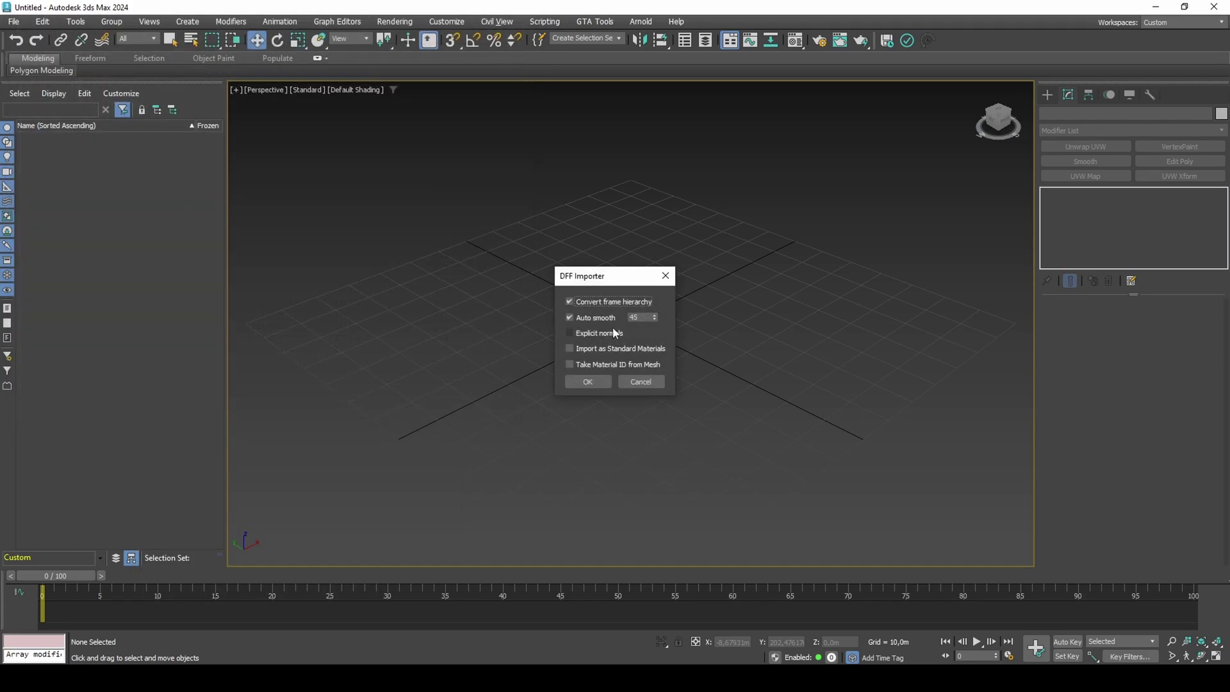
{"action": "left_click", "coordinate": [589, 381]}
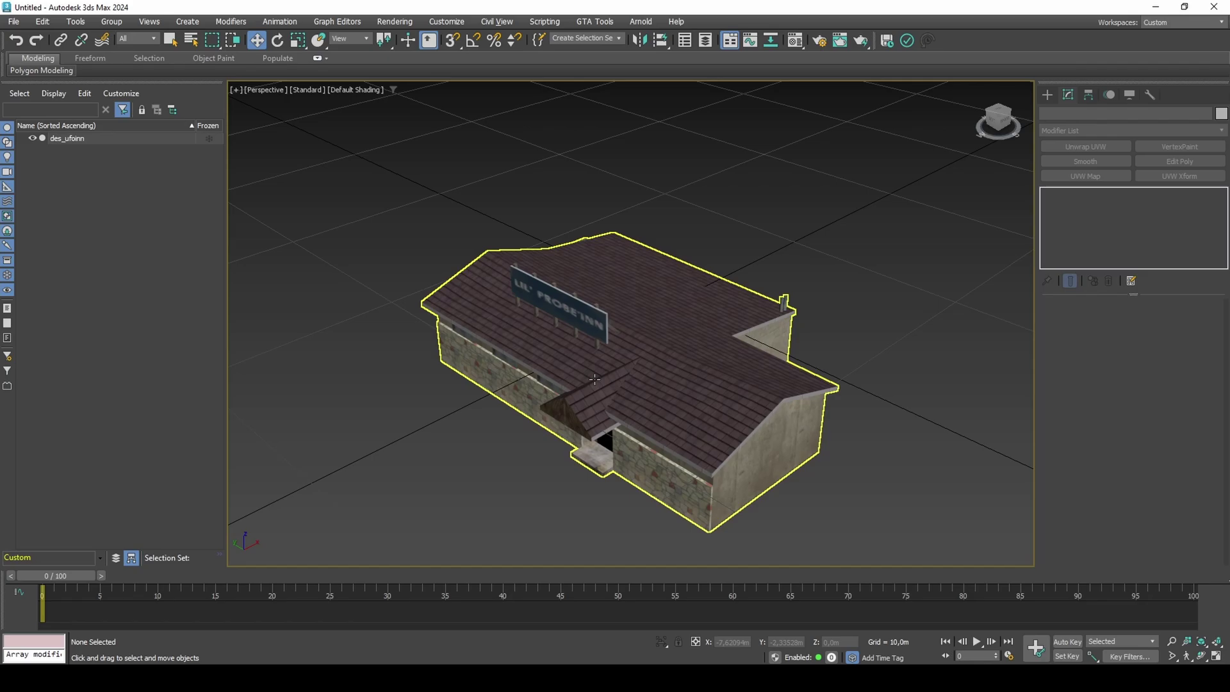
- Start a vertex-snapped line and trace the building's base along the front wall and around the notched rear corner
{"action": "left_click", "coordinate": [1047, 94]}
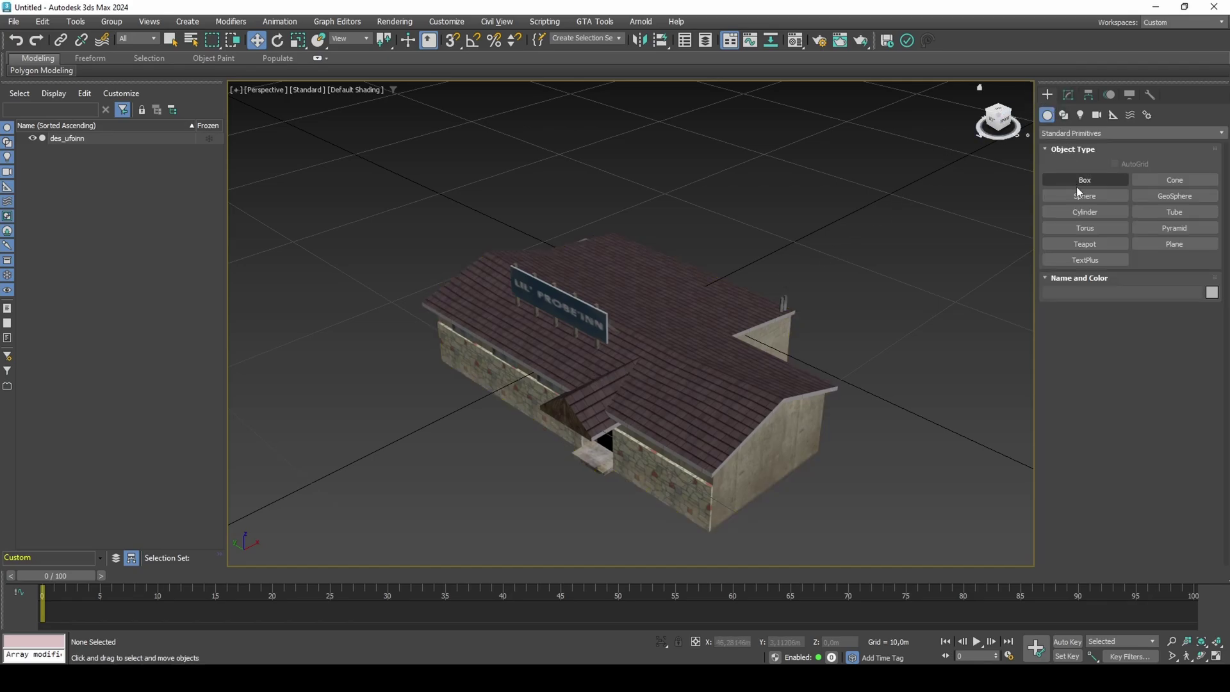
{"action": "left_click", "coordinate": [1065, 116]}
{"action": "left_click", "coordinate": [1083, 195]}
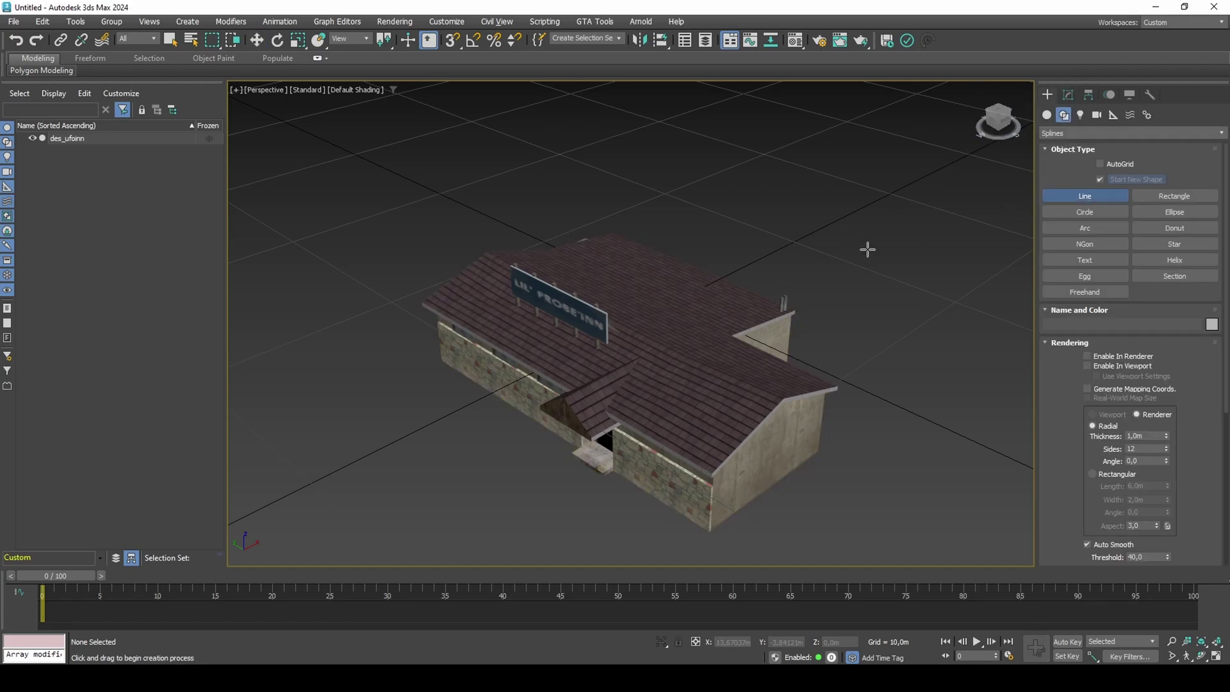
{"action": "key", "text": "s"}
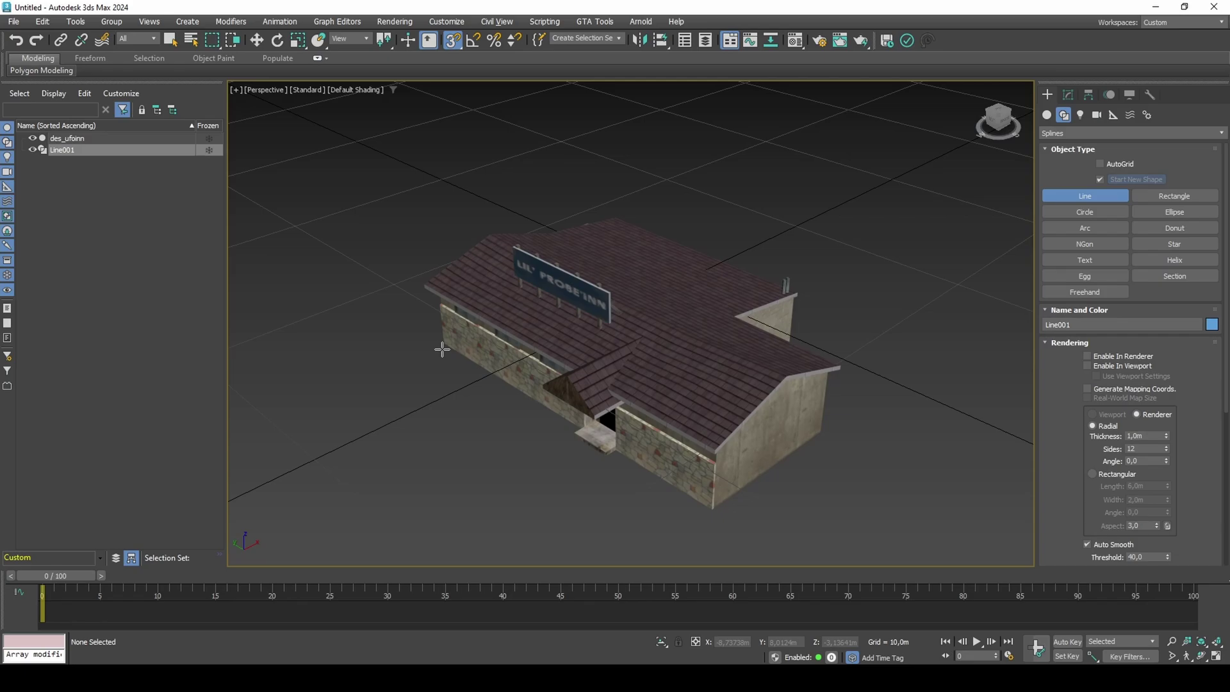
{"action": "left_click", "coordinate": [442, 345]}
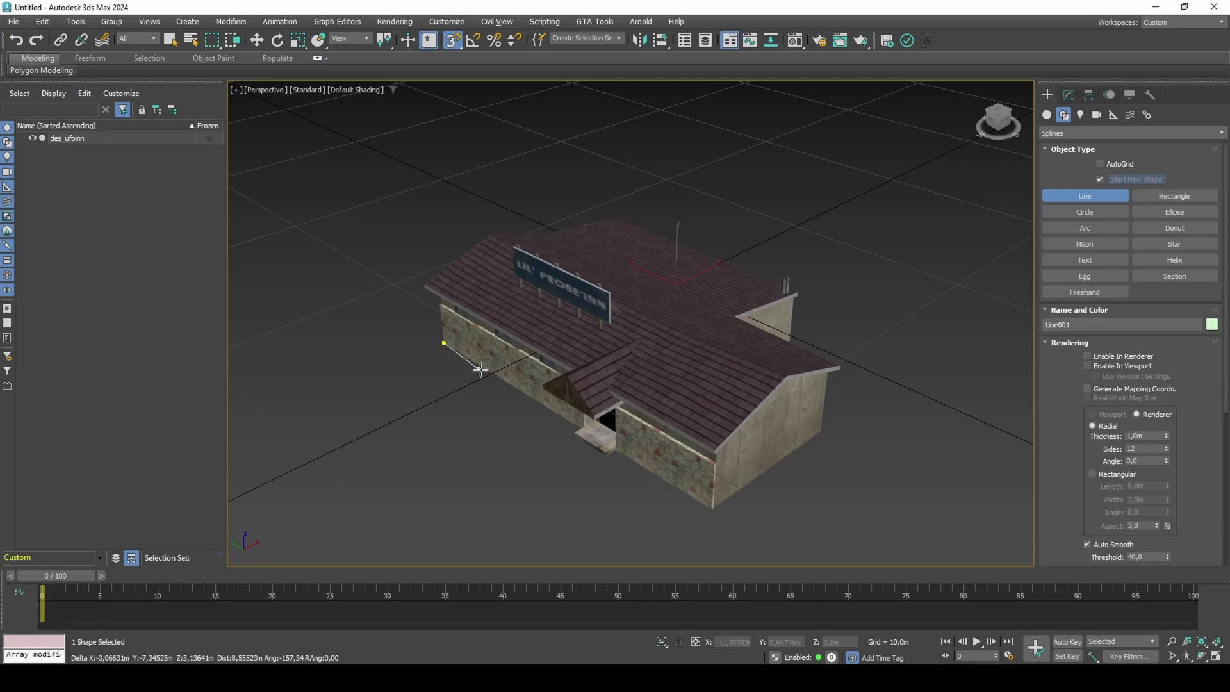
{"action": "left_click", "coordinate": [712, 509]}
{"action": "middle_click_drag", "start_coordinate": [831, 423], "coordinate": [631, 446], "text": "alt"}
{"action": "left_click", "coordinate": [613, 453]}
{"action": "left_click", "coordinate": [660, 530]}
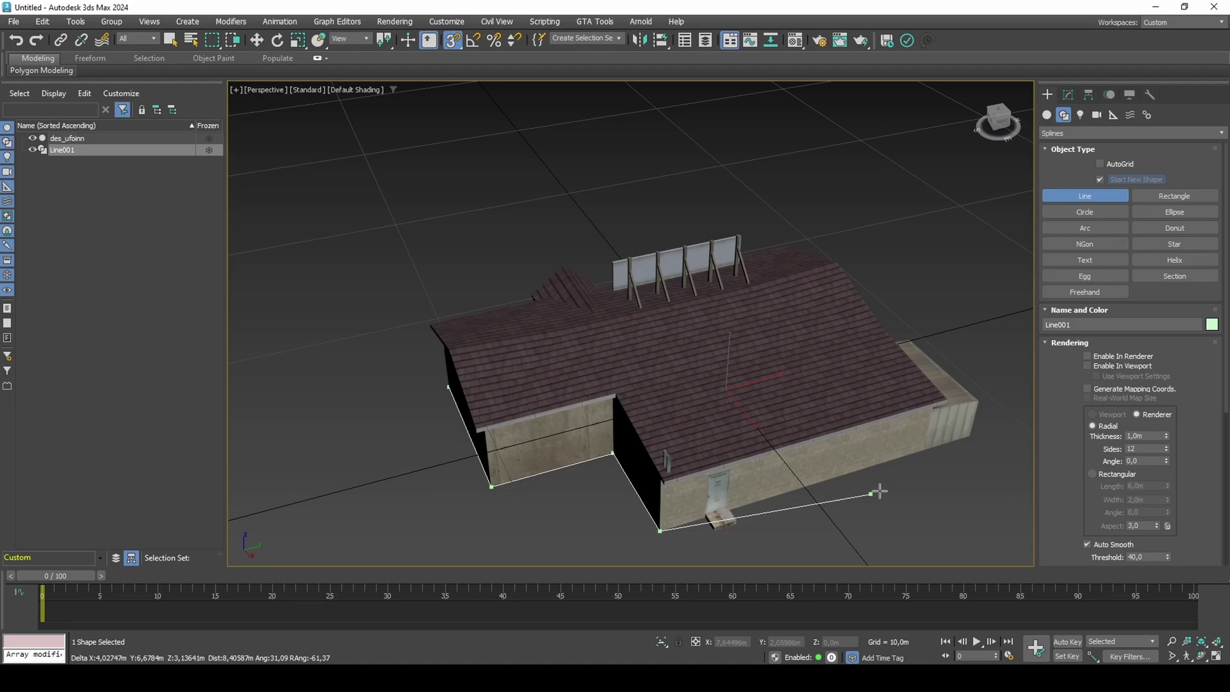
- Continue the outline around the shed annex to the starting corner, close the spline and turn snapping off
{"action": "middle_click_drag", "start_coordinate": [969, 443], "coordinate": [617, 384], "text": "alt"}
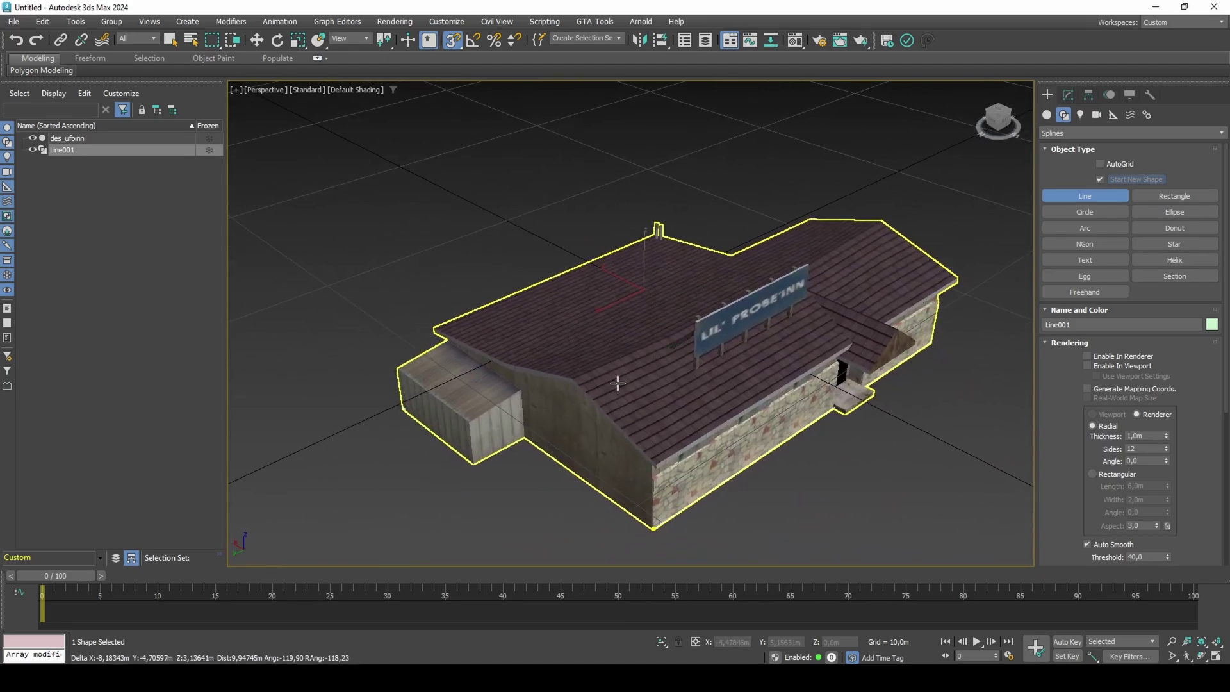
{"action": "left_click", "coordinate": [475, 464]}
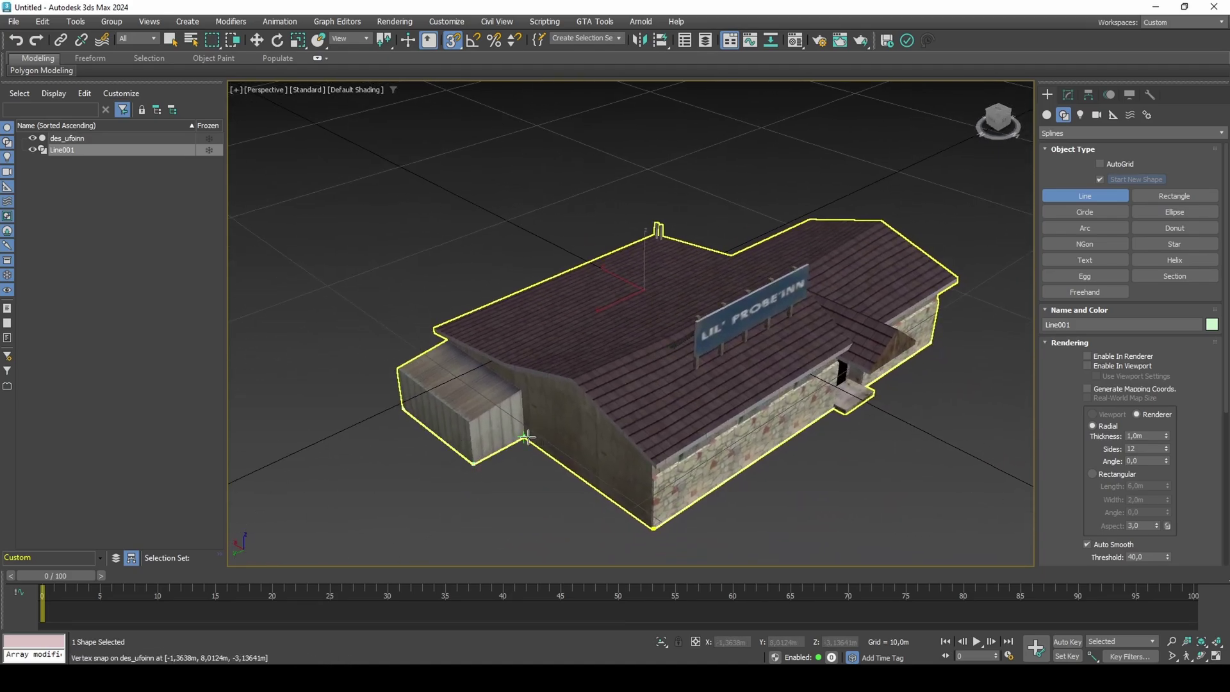
{"action": "left_click", "coordinate": [526, 437]}
{"action": "left_click", "coordinate": [654, 529]}
{"action": "left_click", "coordinate": [595, 349]}
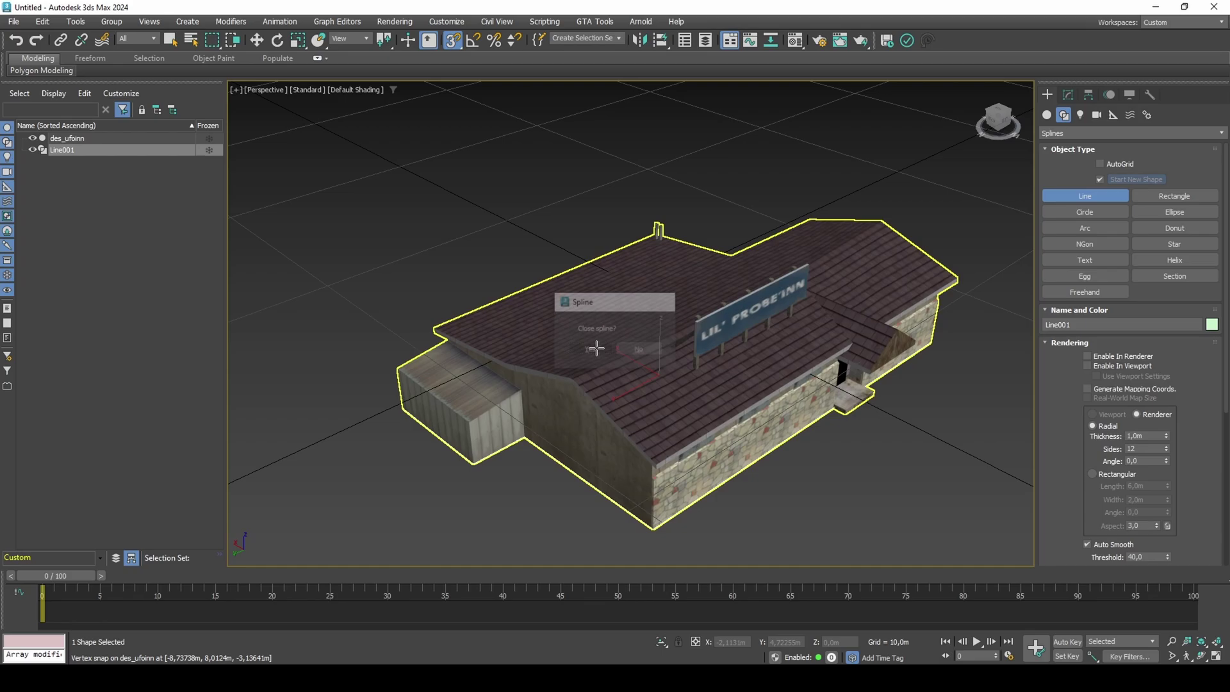
{"action": "right_click", "coordinate": [596, 349]}
{"action": "key", "text": "s"}
- Add a Bevel modifier to the closed footprint line
{"action": "left_click", "coordinate": [1068, 94]}
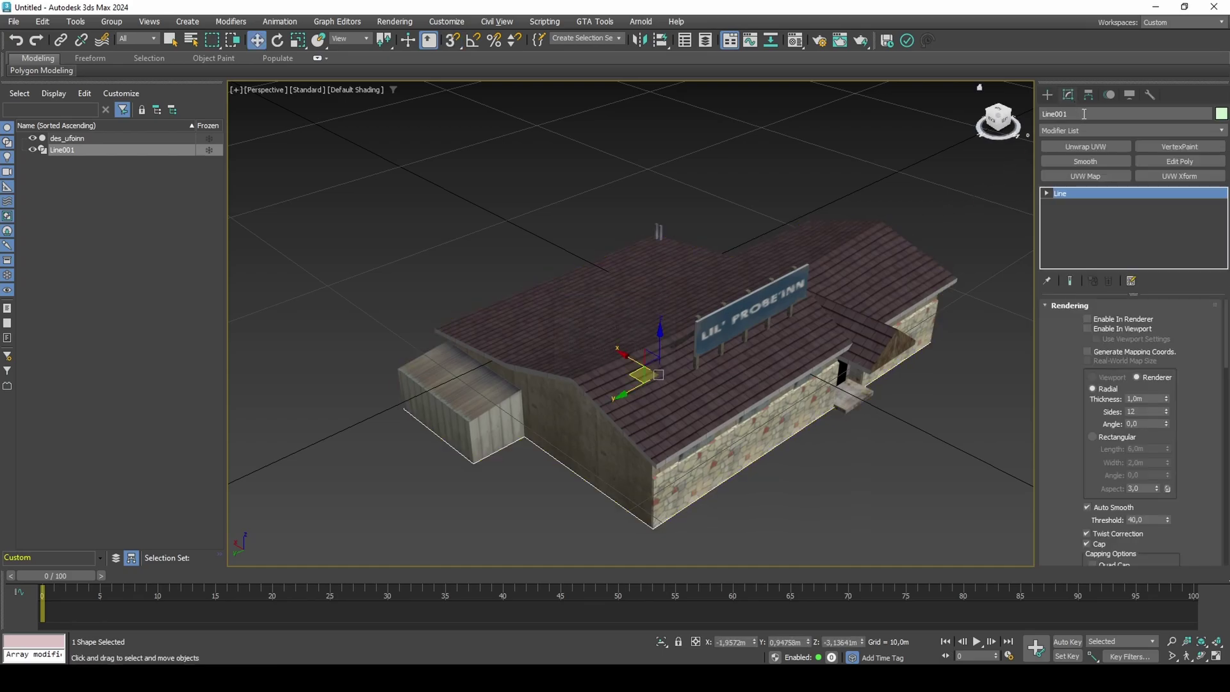
{"action": "left_click", "coordinate": [1084, 133]}
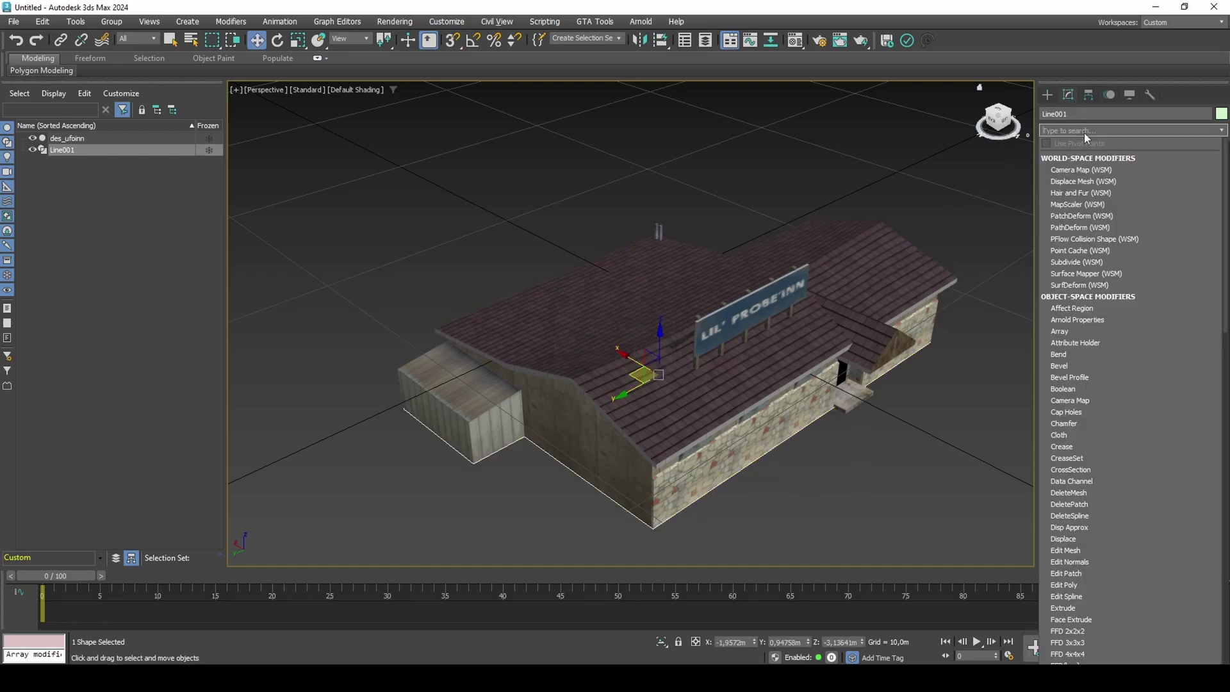
{"action": "type", "text": "be"}
{"action": "left_click", "coordinate": [1075, 168]}
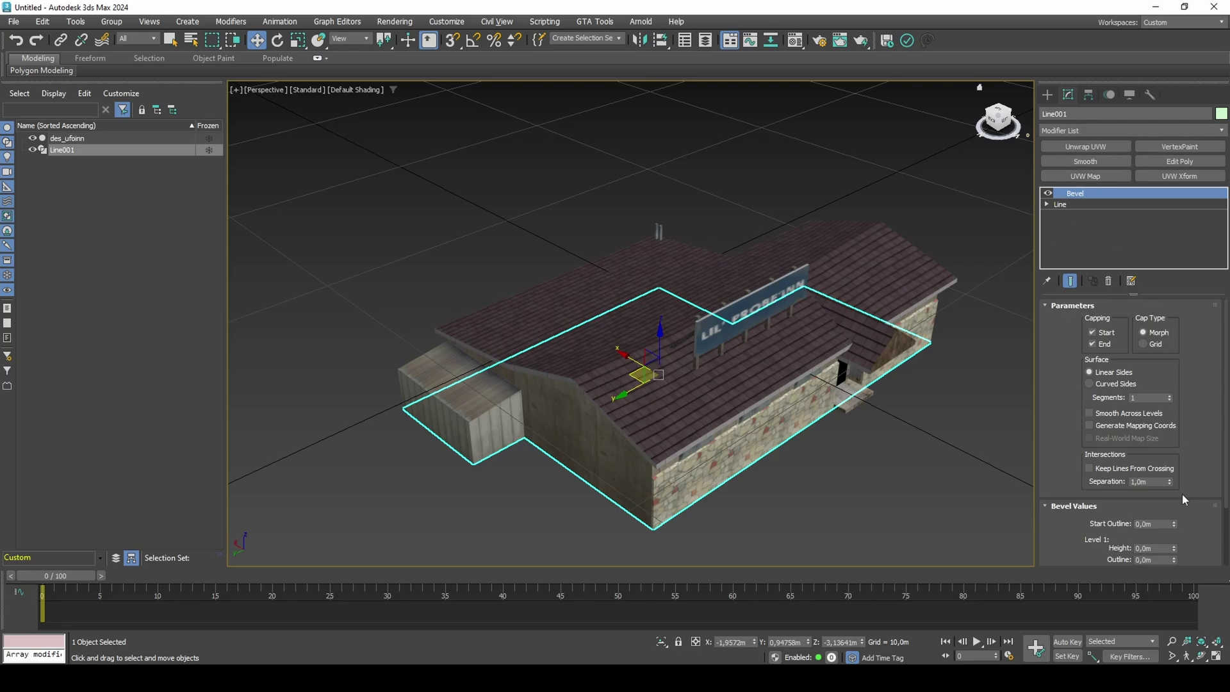
- Set the bevel's Level 1 height to 5.0 m and its start outline to 1.0 m so it encloses the building
{"action": "left_click_drag", "start_coordinate": [1174, 525], "coordinate": [1179, 539]}
{"action": "middle_click_drag", "start_coordinate": [721, 353], "coordinate": [709, 306], "text": "alt"}
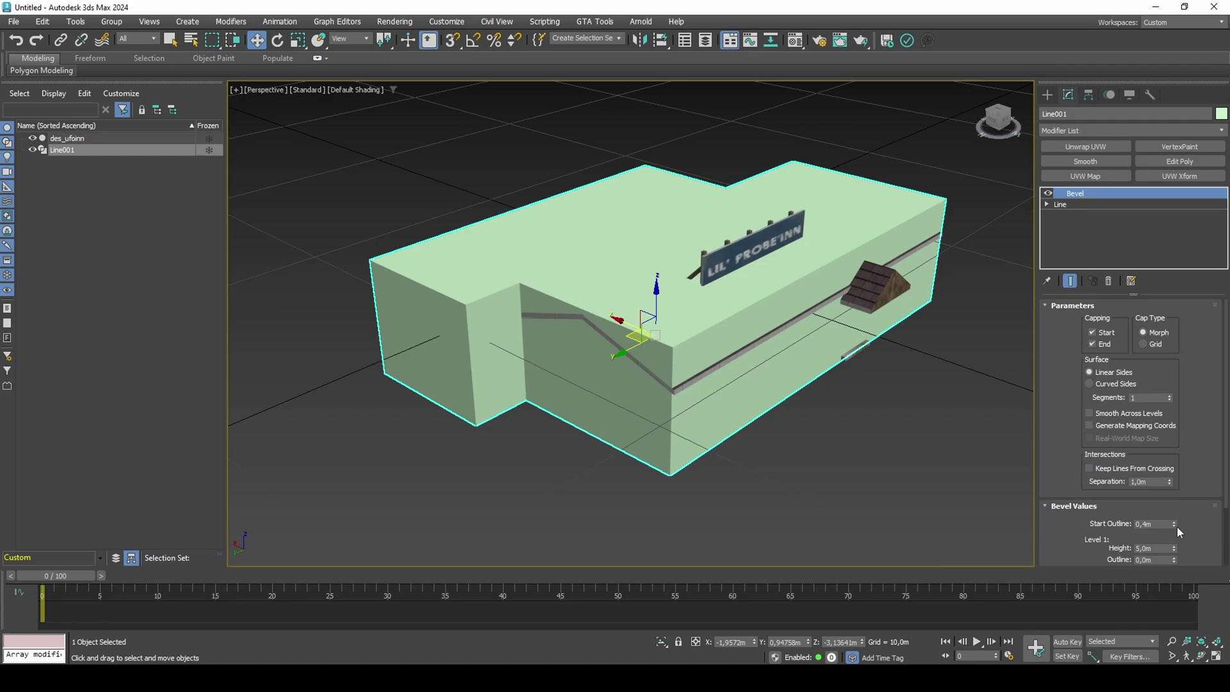
{"action": "left_click_drag", "start_coordinate": [1178, 527], "coordinate": [1178, 523]}
{"action": "key", "text": "F3"}
{"action": "key", "text": "F3"}
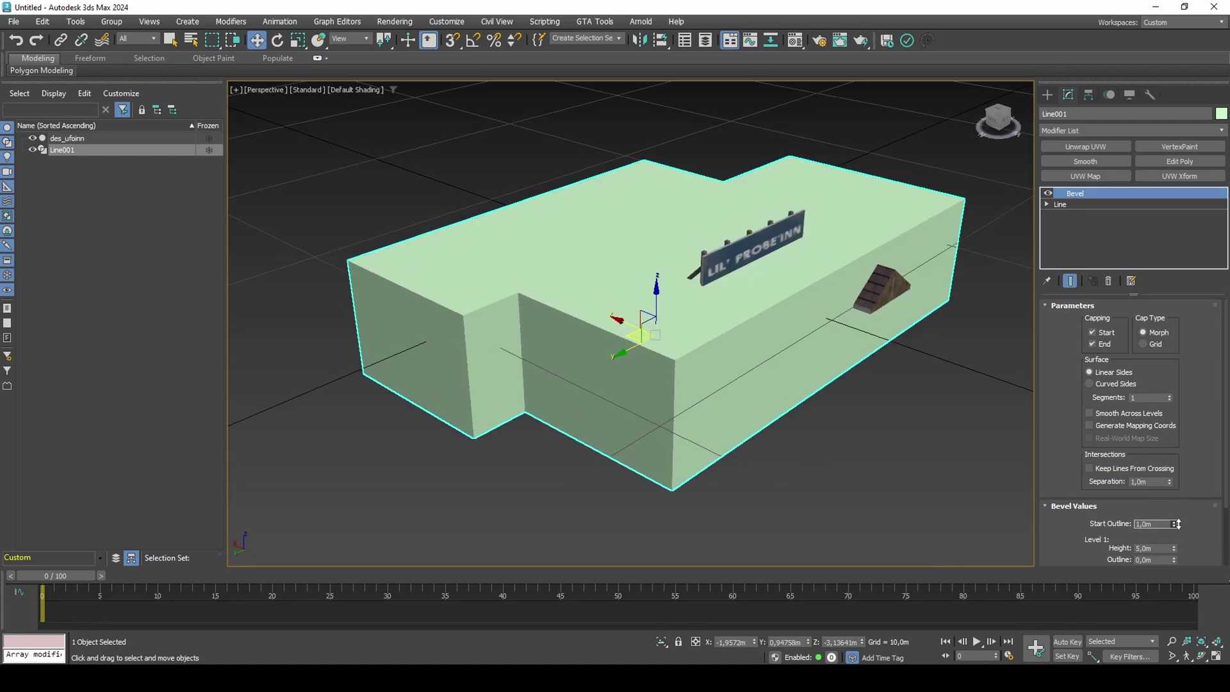
{"action": "middle_click_drag", "start_coordinate": [817, 369], "coordinate": [841, 377], "text": "alt"}
{"action": "key", "text": "alt+x"}
{"action": "key", "text": "alt+x"}
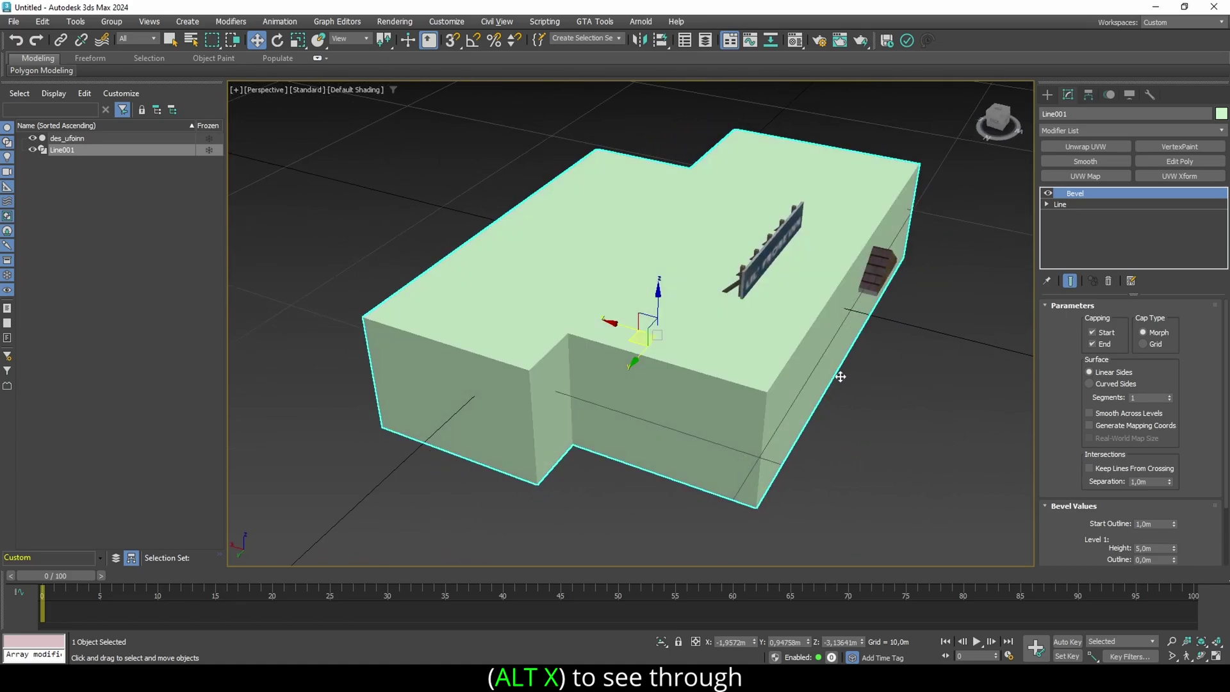
- Turn off the bevel's start and end caps and set its segments to 2, with edged faces shown and the grid hidden
{"action": "left_click", "coordinate": [1092, 332]}
{"action": "left_click", "coordinate": [1099, 345]}
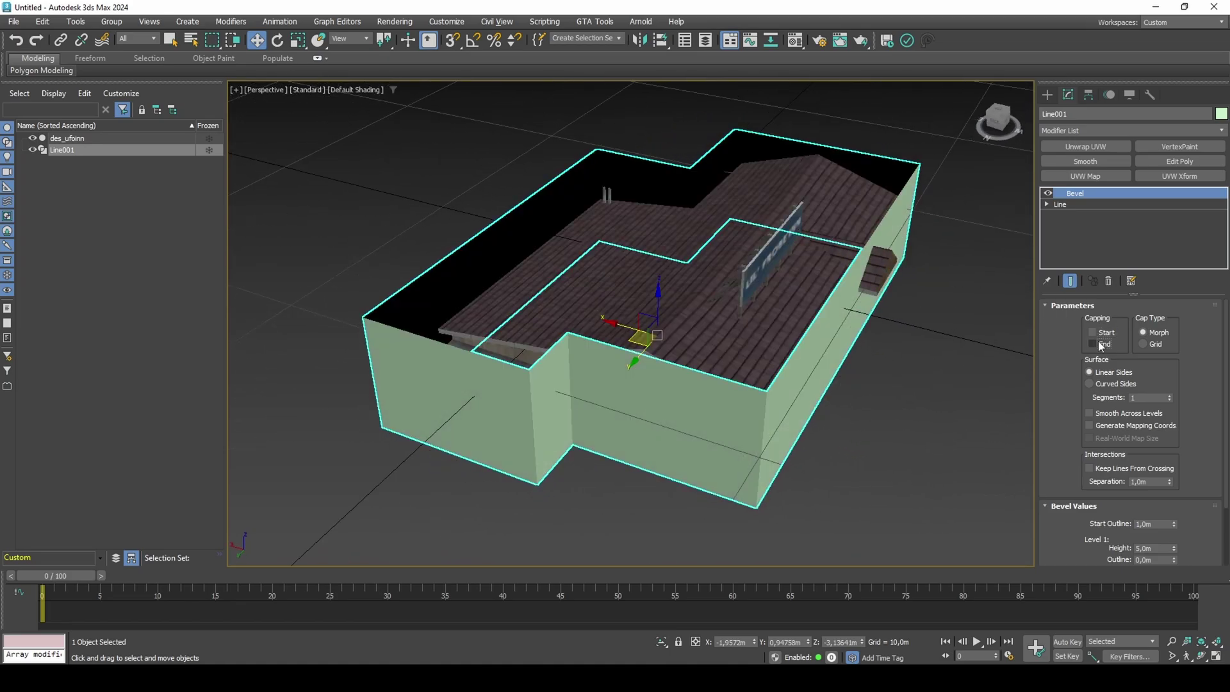
{"action": "key", "text": "F4"}
{"action": "middle_click_drag", "start_coordinate": [870, 352], "coordinate": [867, 339], "text": "alt"}
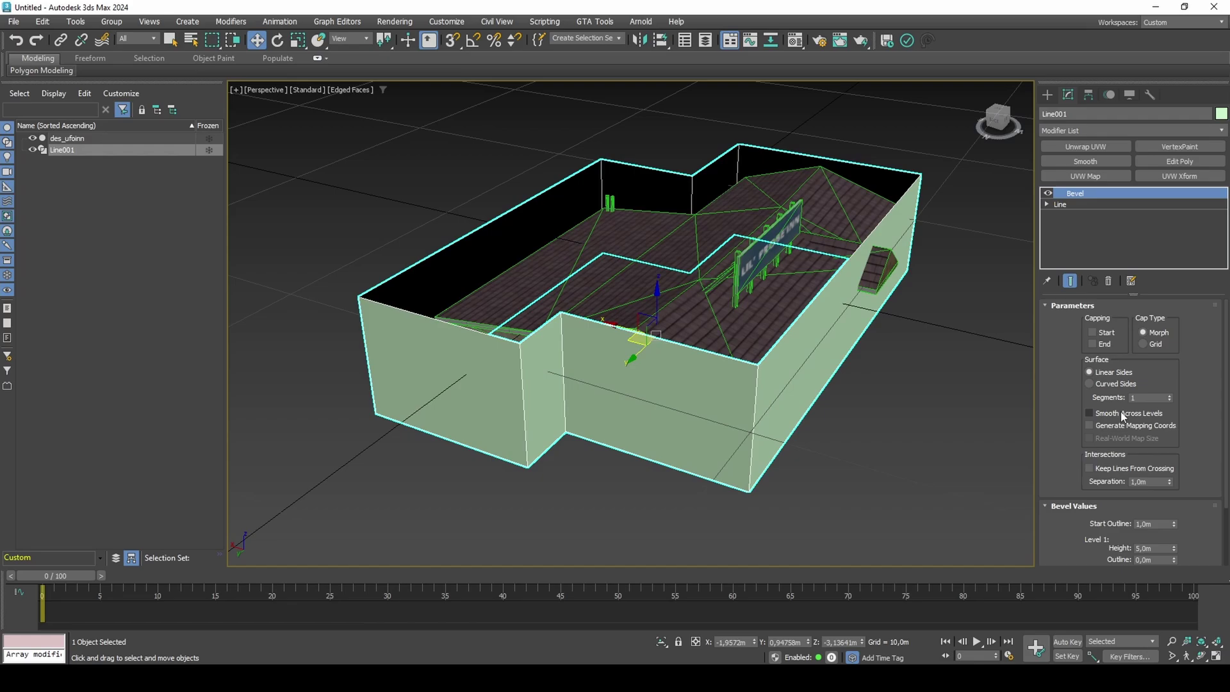
{"action": "key", "text": "g"}
{"action": "left_click", "coordinate": [1170, 395]}
- Give the 01 - Default material a bright blue diffuse color and assign it to the beveled walls
{"action": "key", "text": "m"}
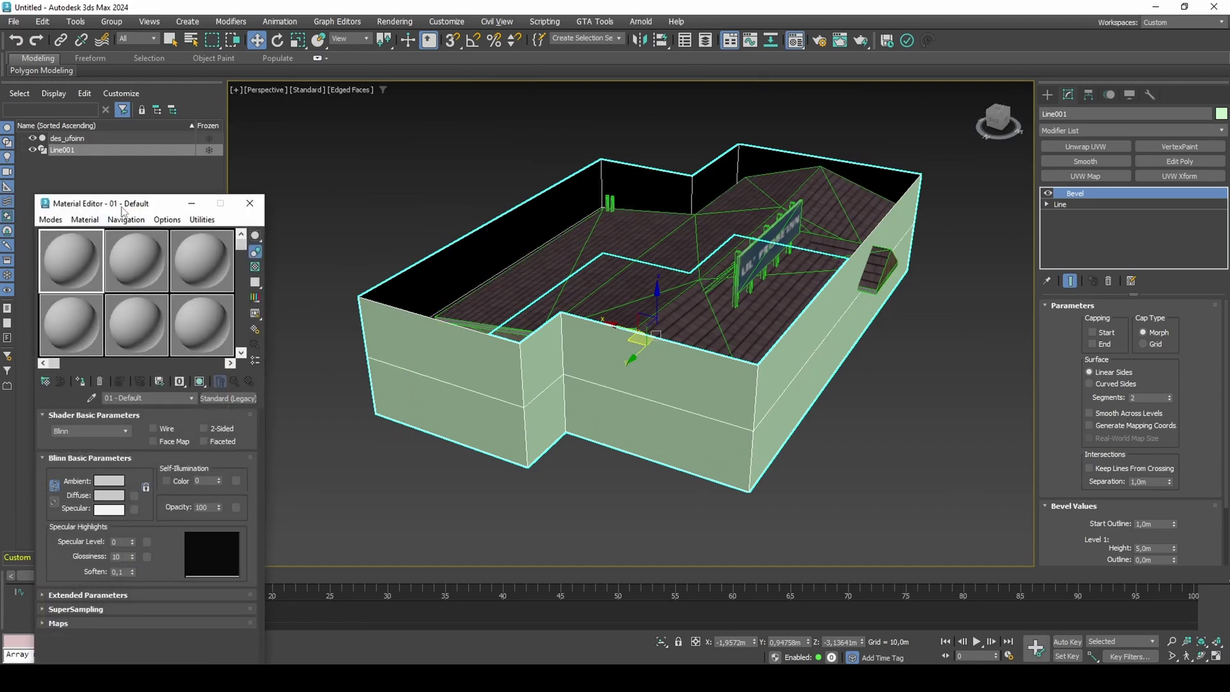
{"action": "left_click_drag", "start_coordinate": [122, 207], "coordinate": [139, 123]}
{"action": "left_click", "coordinate": [120, 410]}
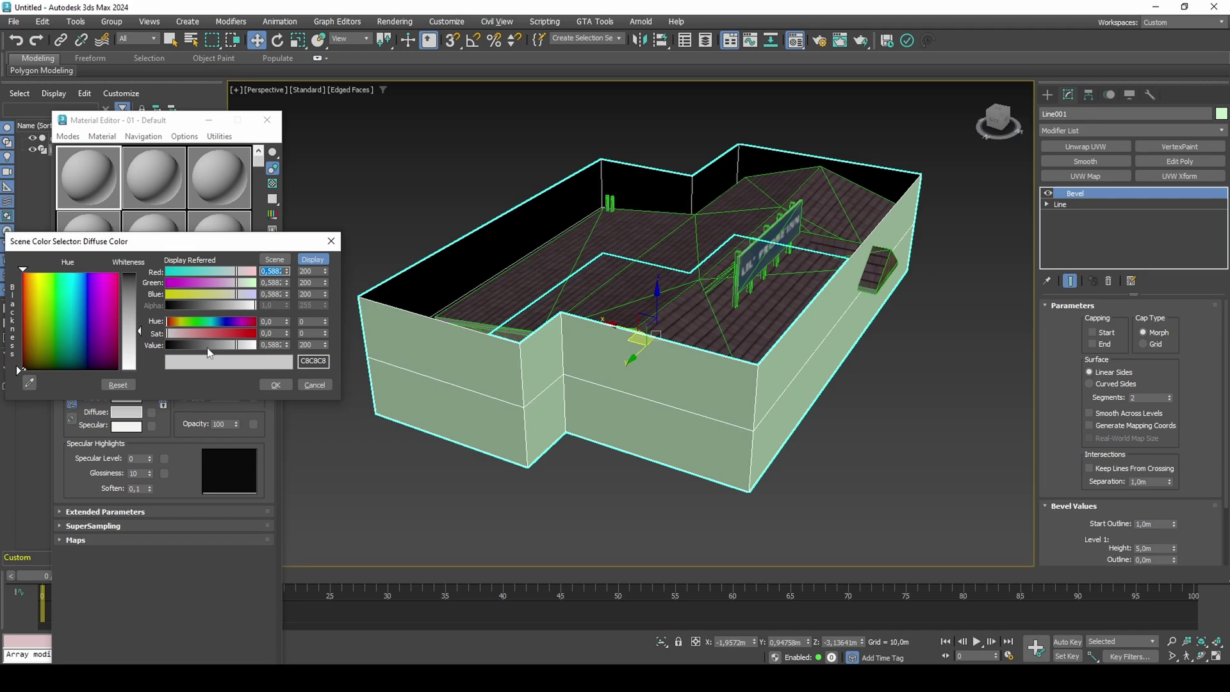
{"action": "left_click_drag", "start_coordinate": [230, 334], "coordinate": [263, 346]}
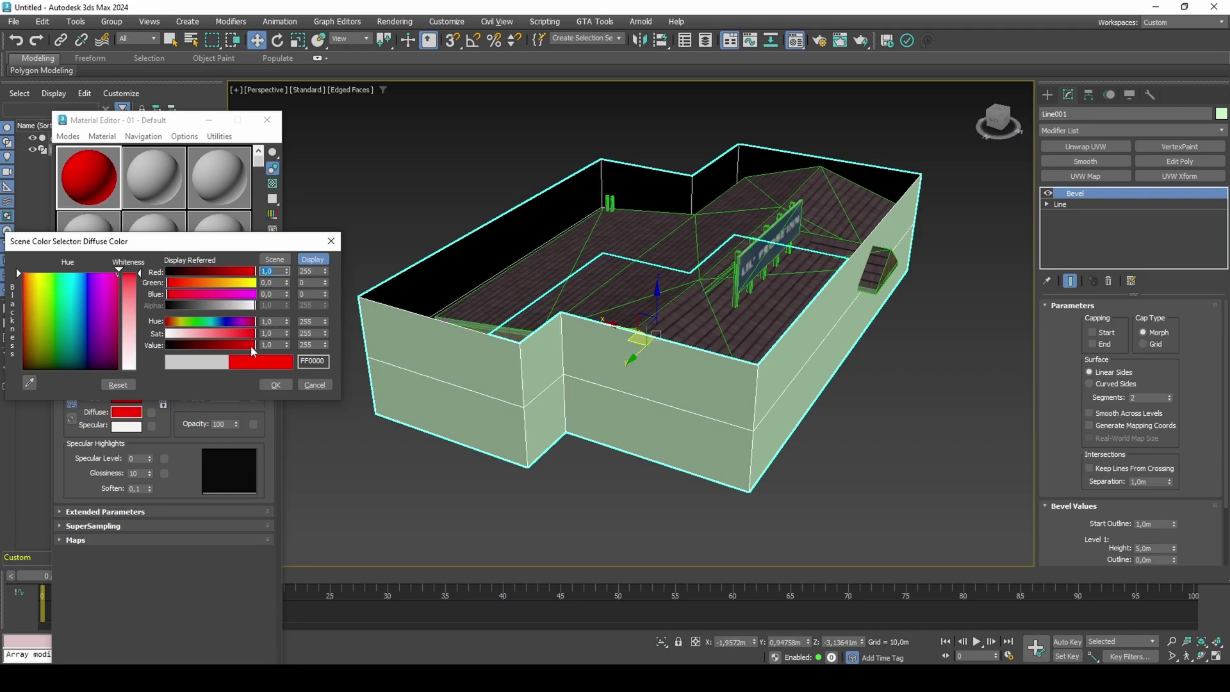
{"action": "left_click", "coordinate": [217, 321]}
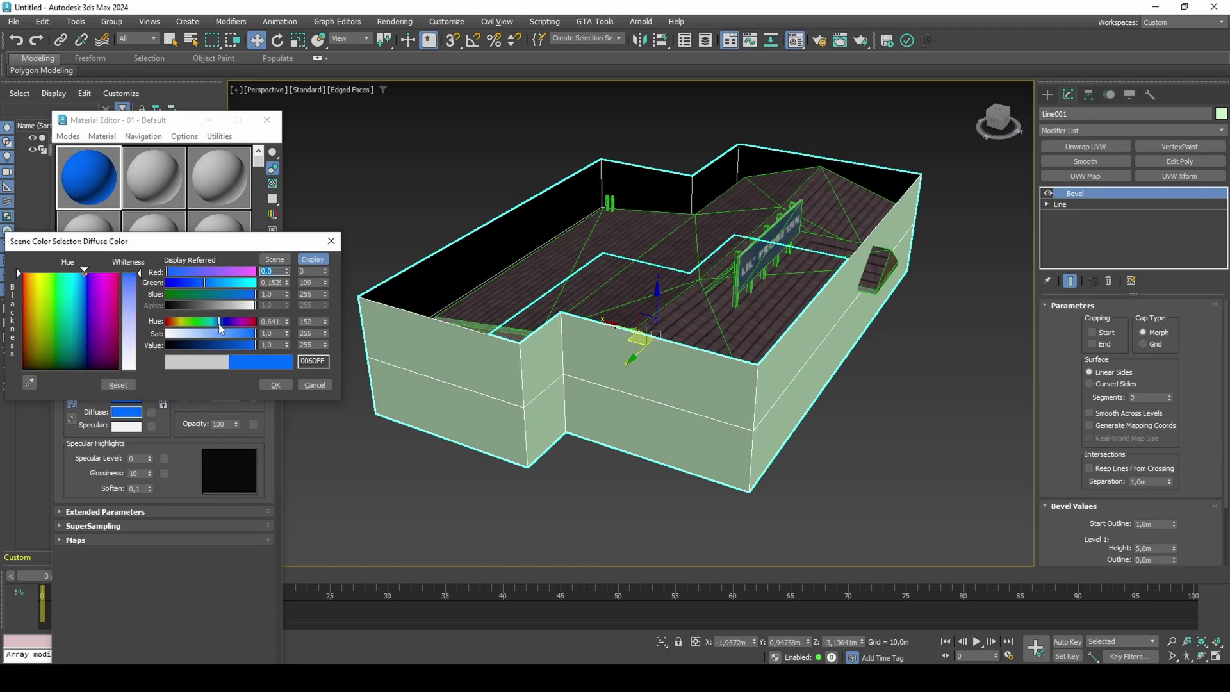
{"action": "left_click", "coordinate": [274, 383]}
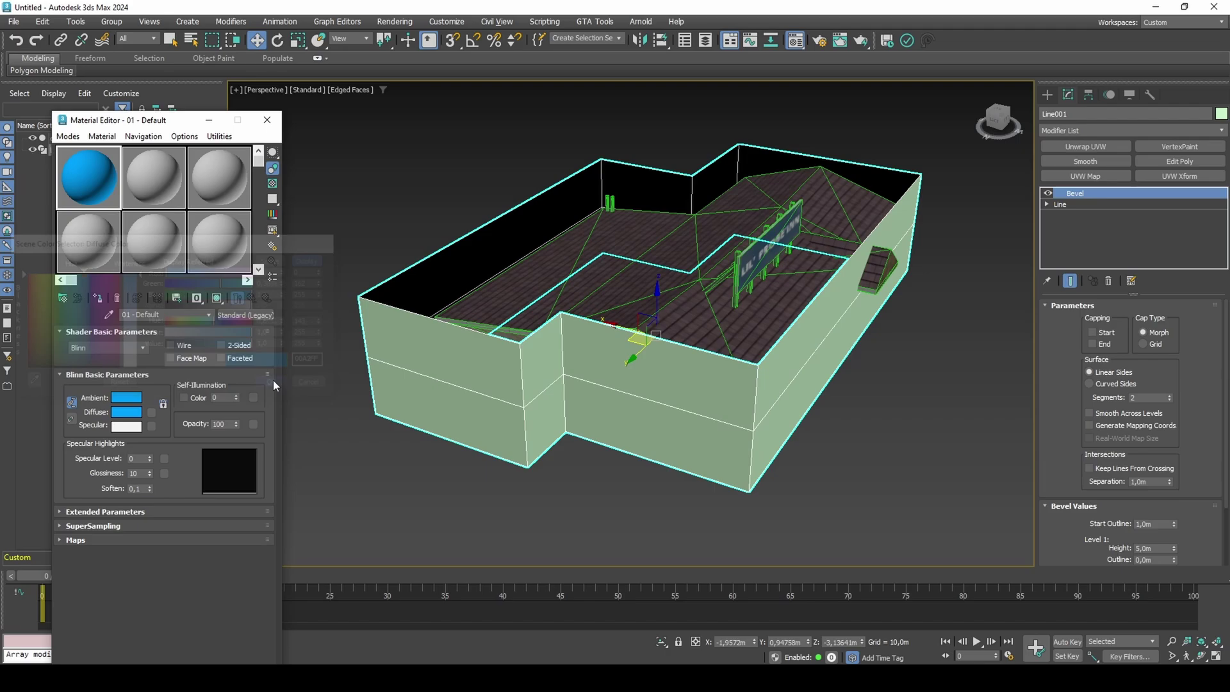
{"action": "left_click", "coordinate": [98, 299]}
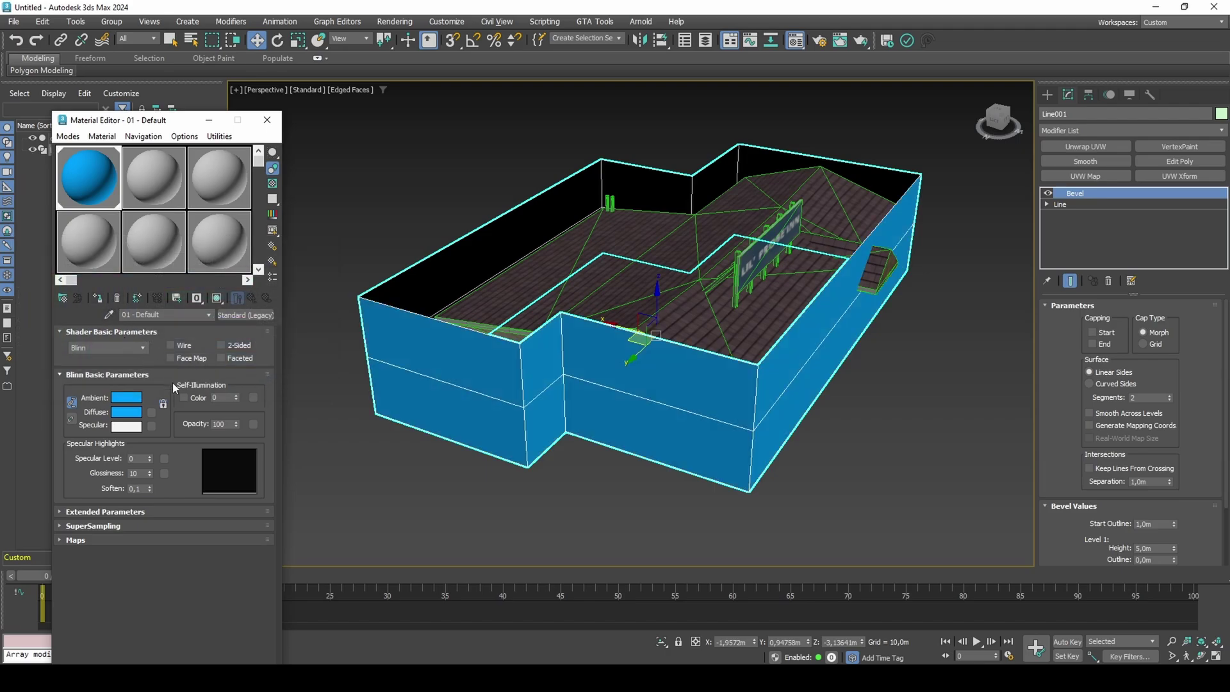
- Set the blue material's self-illumination to 100 and map its opacity with a UVW Channel map on map channel 3
{"action": "left_click_drag", "start_coordinate": [248, 282], "coordinate": [258, 206]}
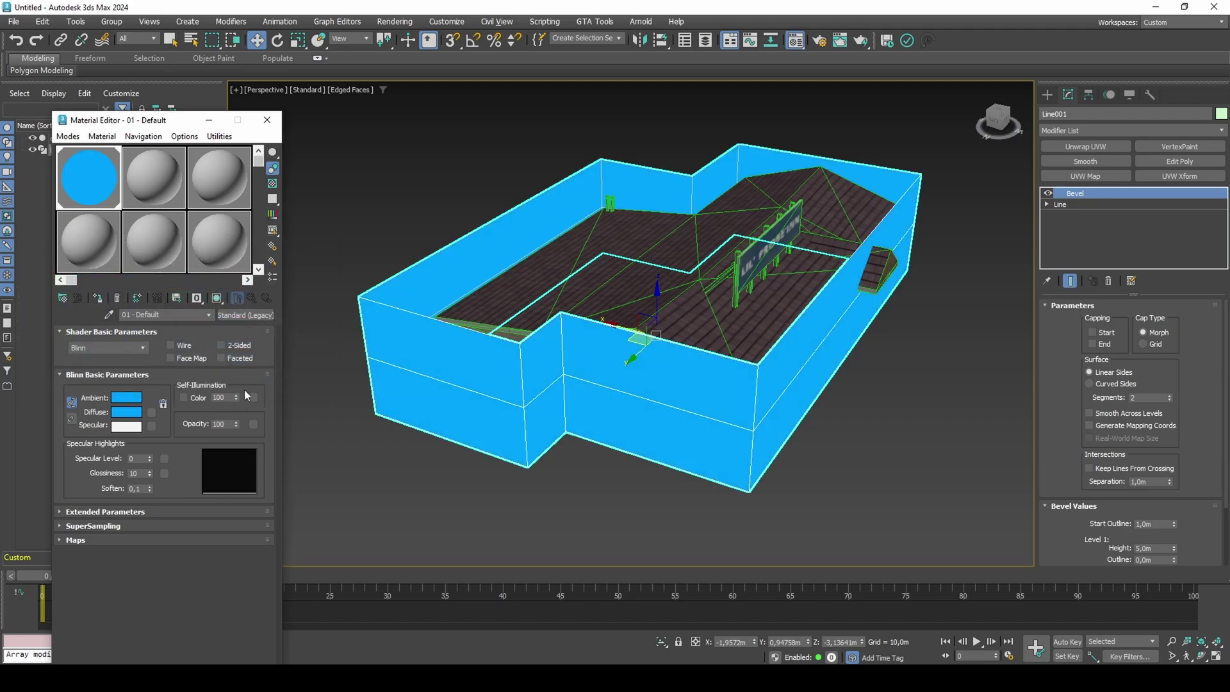
{"action": "left_click", "coordinate": [253, 425]}
{"action": "type", "text": "uv"}
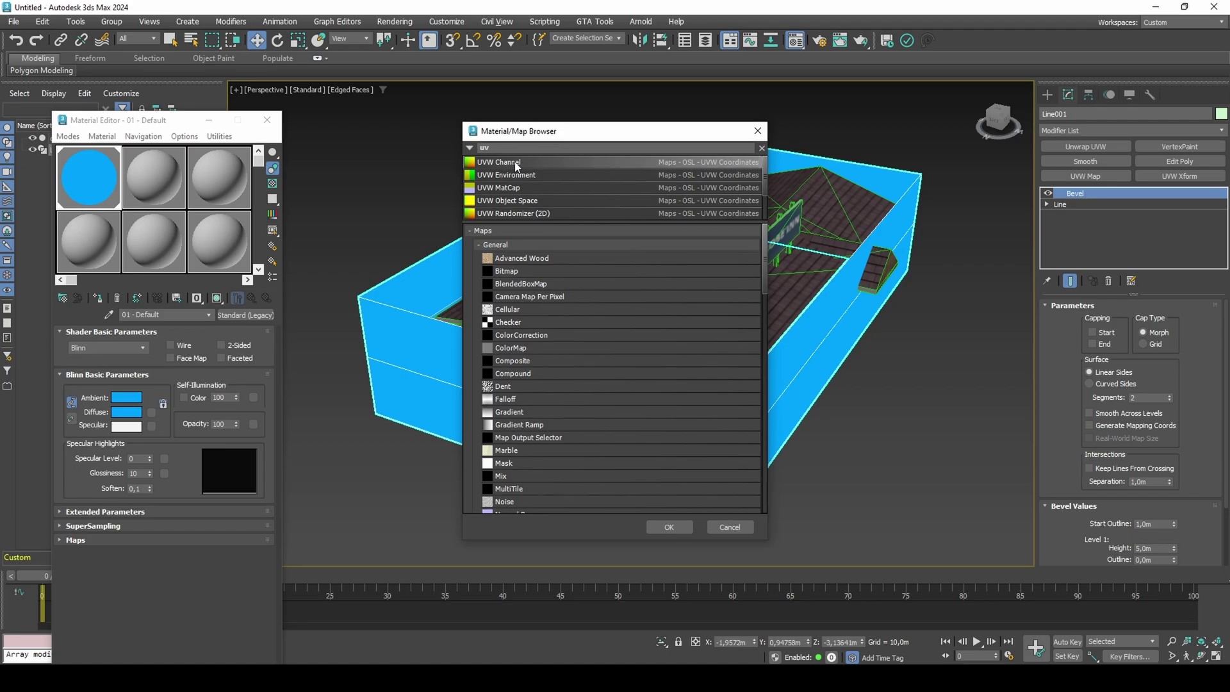
{"action": "double_click", "coordinate": [515, 165]}
{"action": "left_click", "coordinate": [189, 402]}
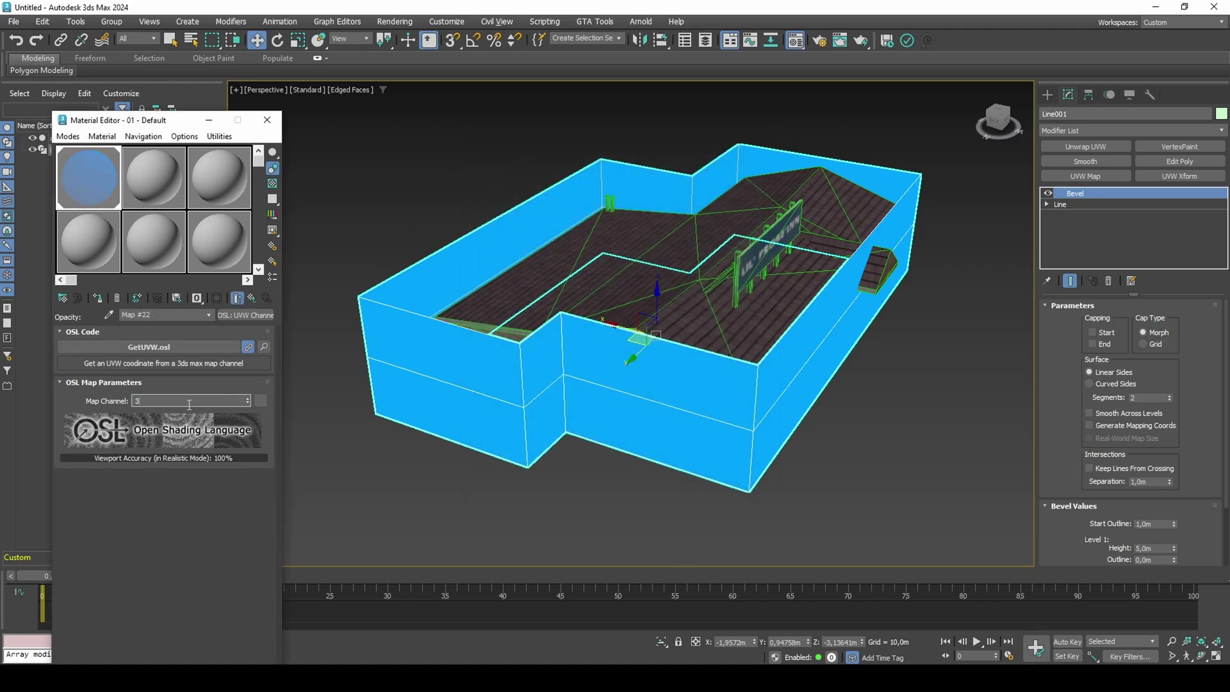
{"action": "left_click", "coordinate": [251, 299]}
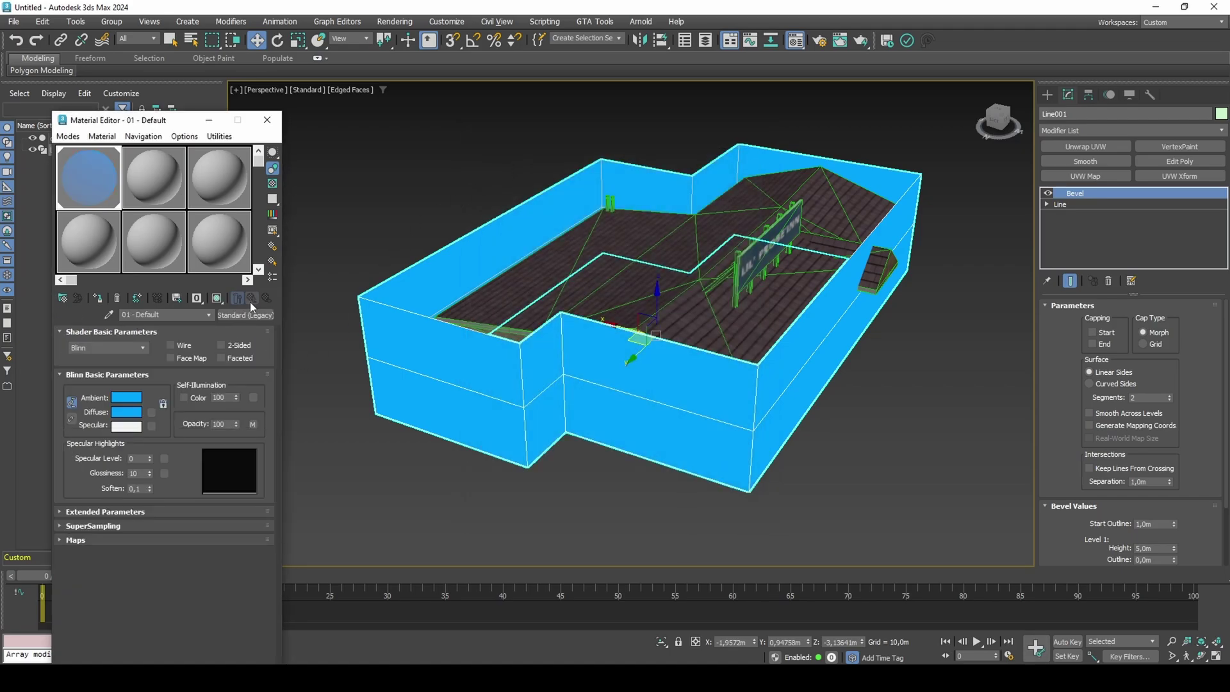
- Display the blue material with its opacity map in the viewport at Standard quality and close the Material Editor
{"action": "left_click", "coordinate": [218, 299]}
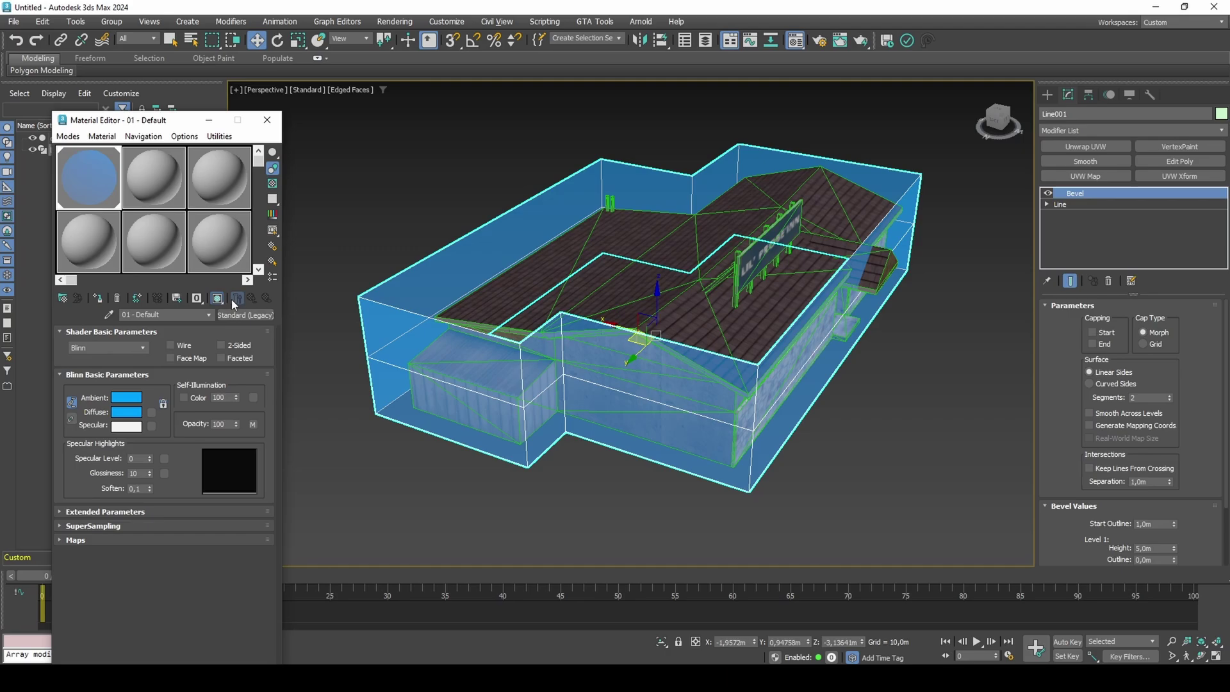
{"action": "left_click", "coordinate": [236, 299]}
{"action": "left_click", "coordinate": [305, 90]}
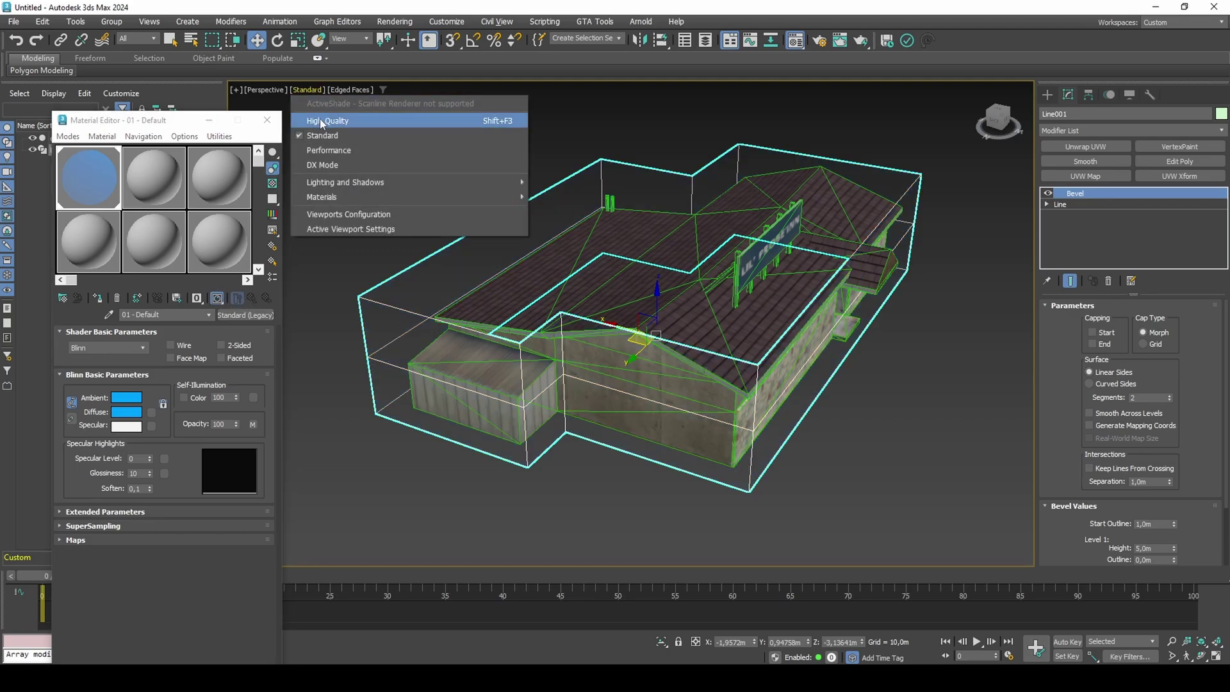
{"action": "left_click", "coordinate": [320, 121]}
{"action": "left_click", "coordinate": [313, 91]}
{"action": "left_click", "coordinate": [318, 134]}
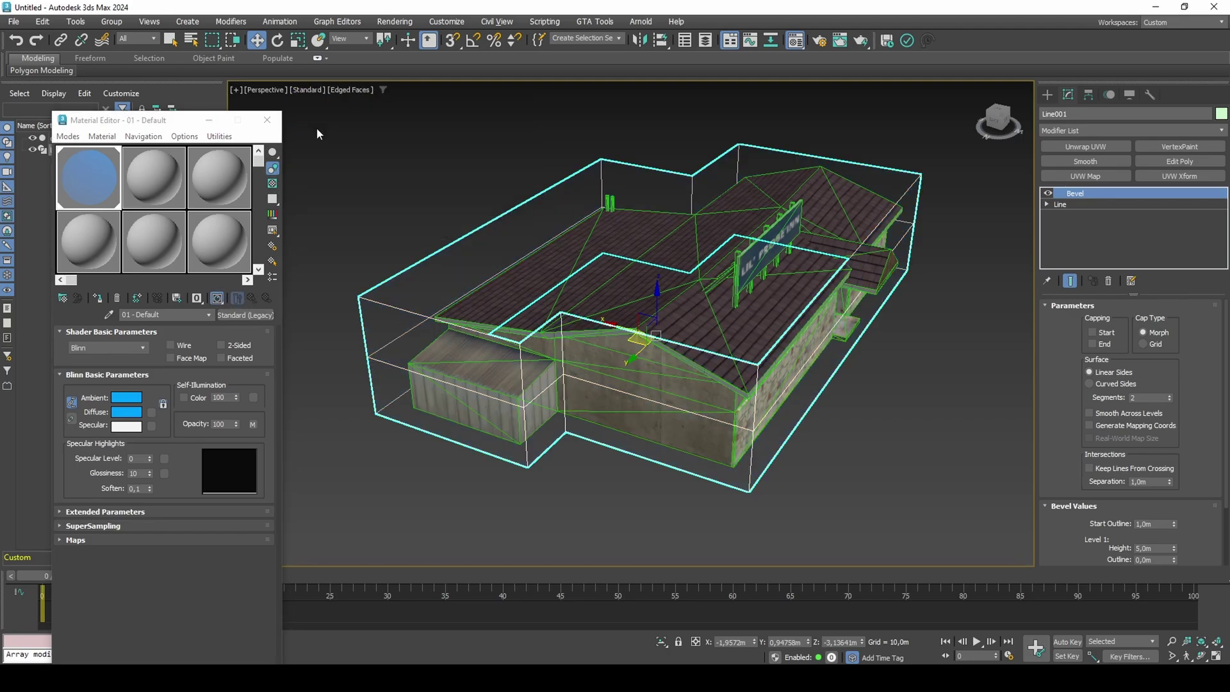
{"action": "left_click", "coordinate": [267, 120]}
- Add a VertexPaint modifier to the wall on map channel 3 and fill the top row of vertices with black
{"action": "right_click", "coordinate": [1086, 224]}
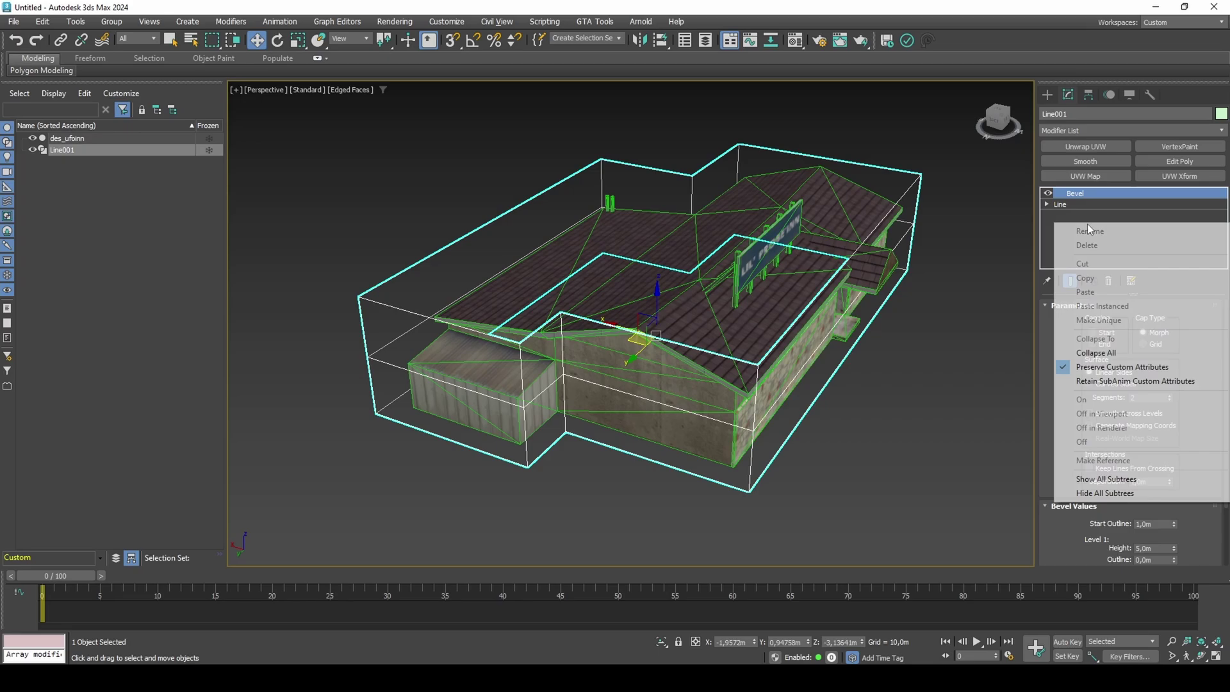
{"action": "left_click", "coordinate": [1093, 225]}
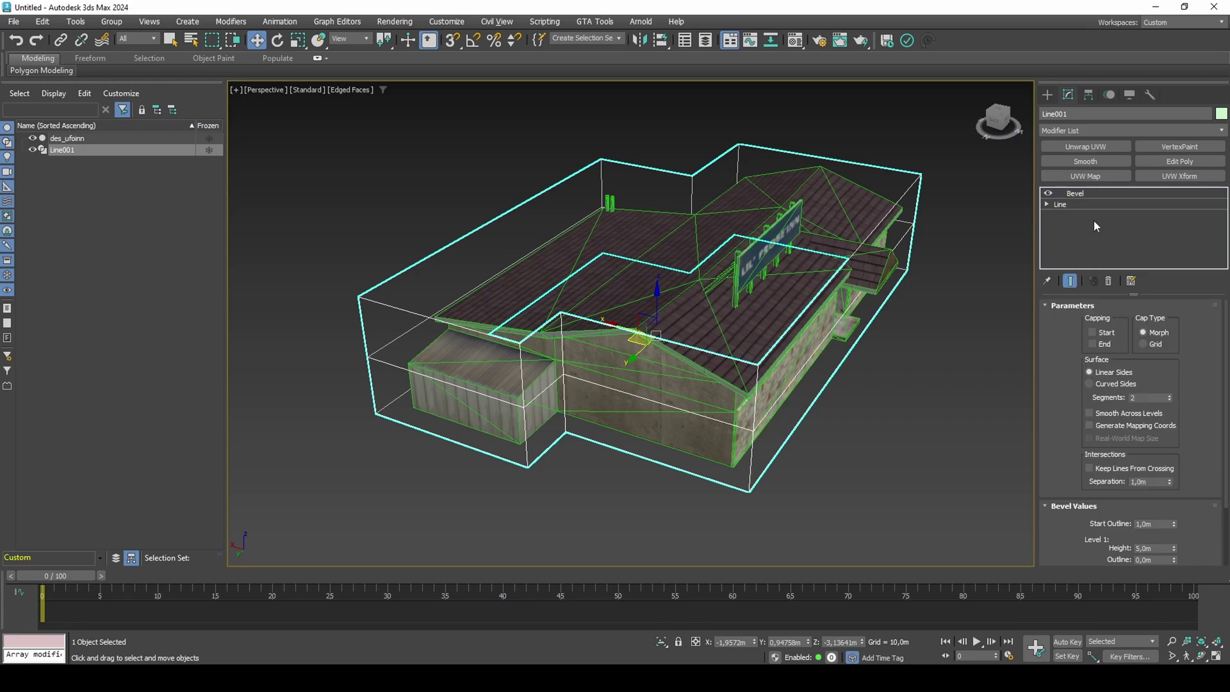
{"action": "left_click", "coordinate": [1181, 147]}
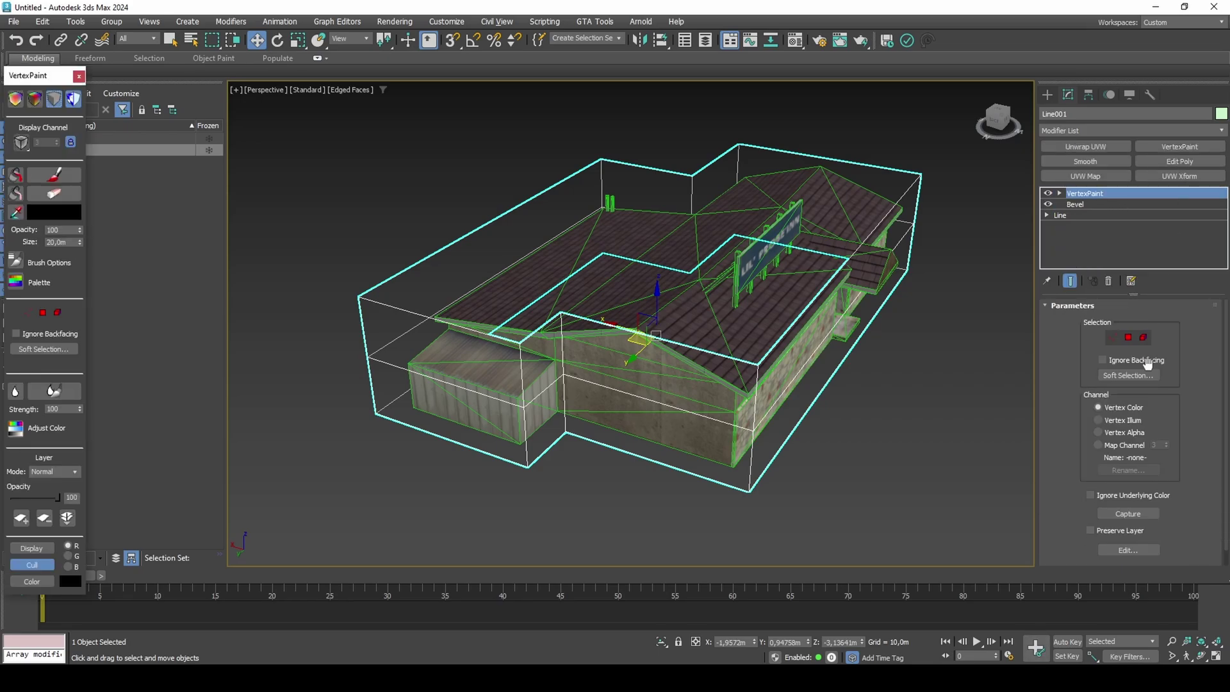
{"action": "left_click", "coordinate": [1127, 442]}
{"action": "middle_click_drag", "start_coordinate": [702, 337], "coordinate": [727, 313], "text": "alt"}
{"action": "left_click_drag", "start_coordinate": [344, 159], "coordinate": [909, 250]}
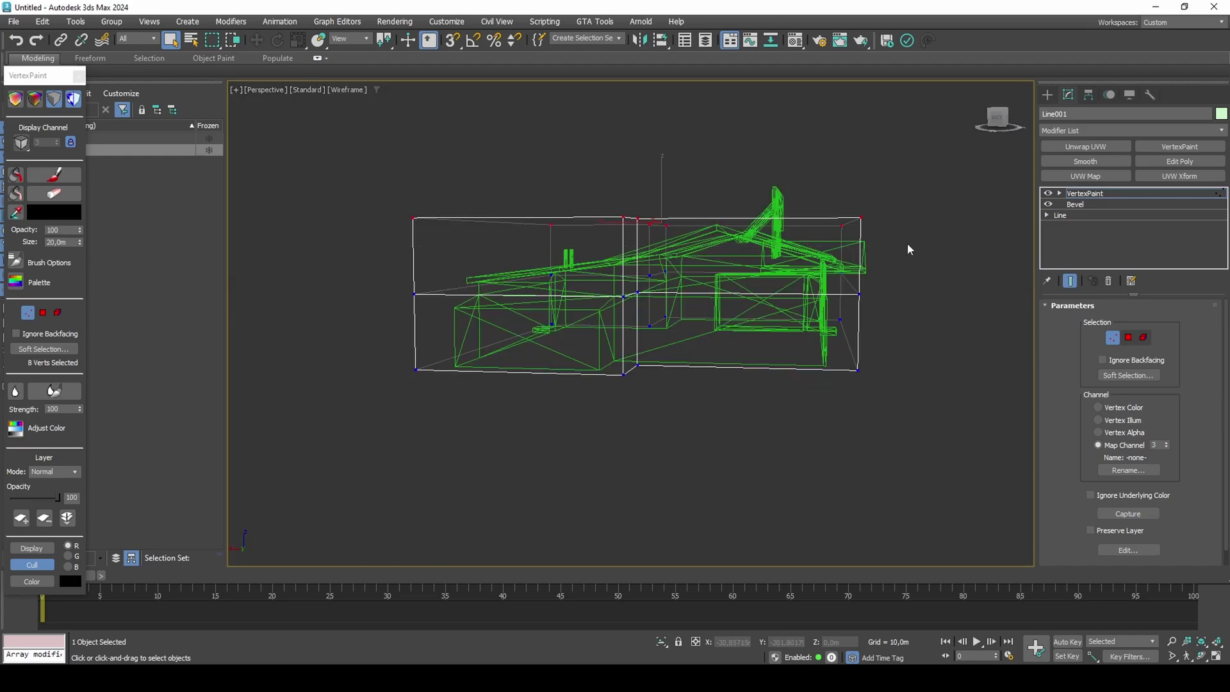
{"action": "left_click", "coordinate": [18, 175]}
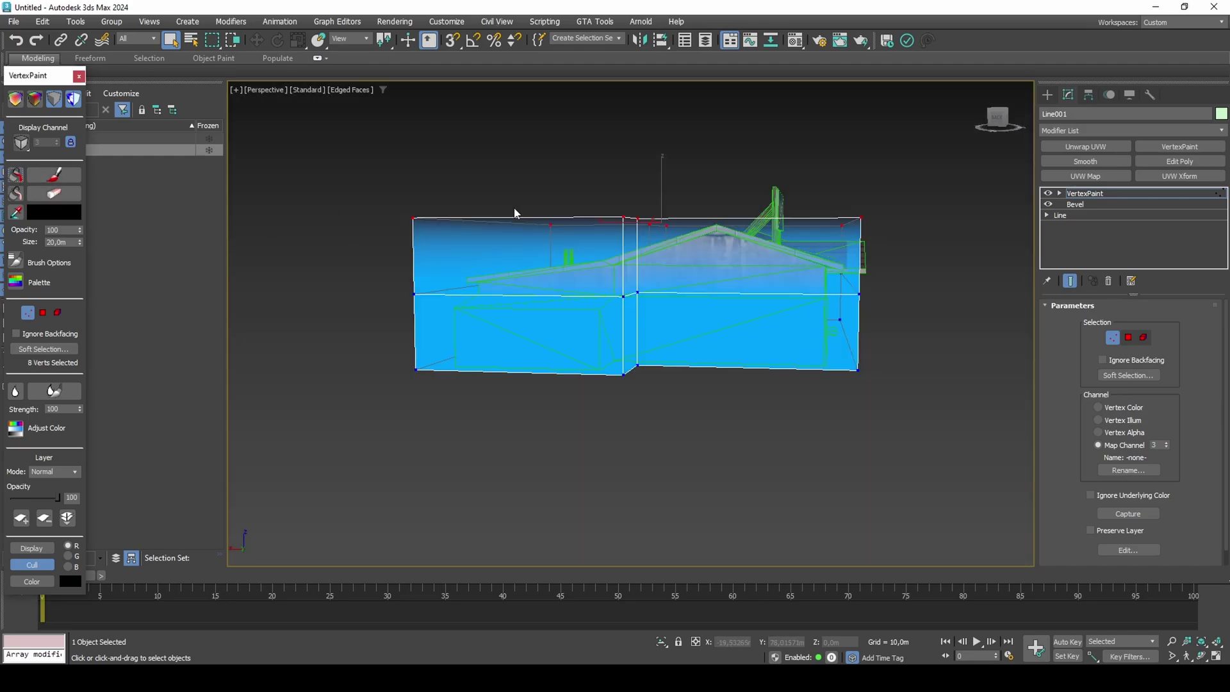
- Add a second VertexPaint modifier on map channel 3 and fill the wall's middle row of vertices with black
{"action": "left_click", "coordinate": [1143, 145]}
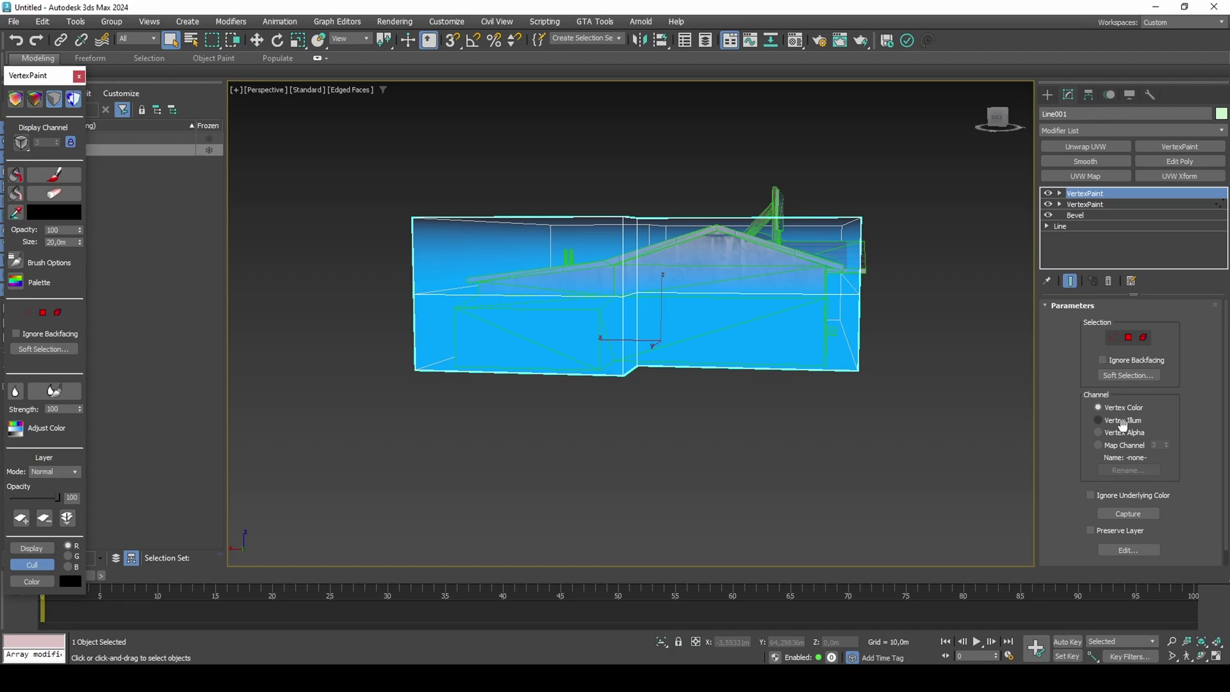
{"action": "key", "text": "F3"}
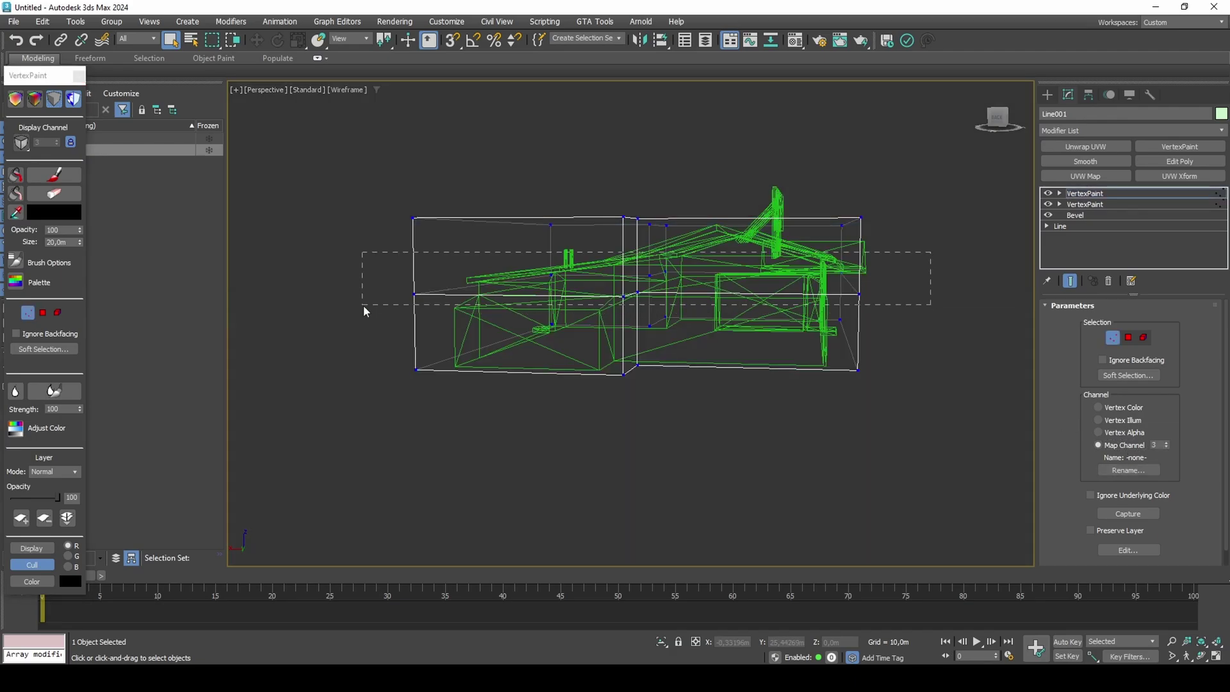
{"action": "left_click_drag", "start_coordinate": [364, 305], "coordinate": [319, 305]}
{"action": "key", "text": "F3"}
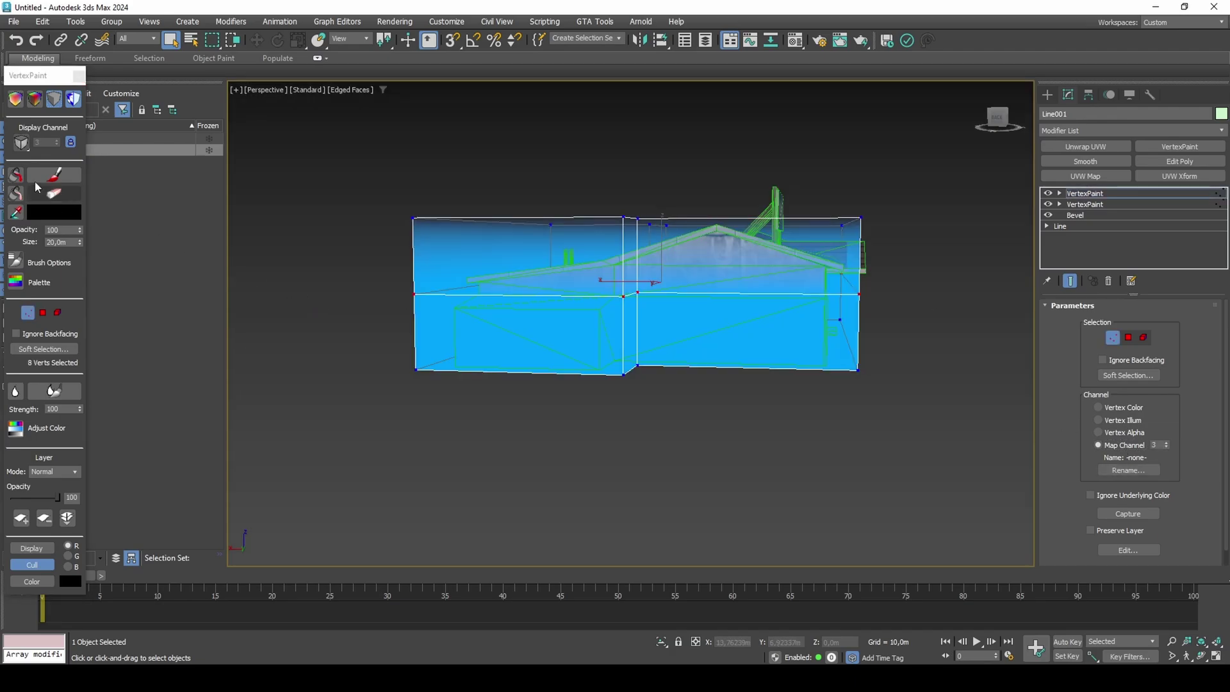
- Add a third VertexPaint modifier on map channel 3 and fill all of the wall's vertices with black
{"action": "left_click", "coordinate": [1179, 146]}
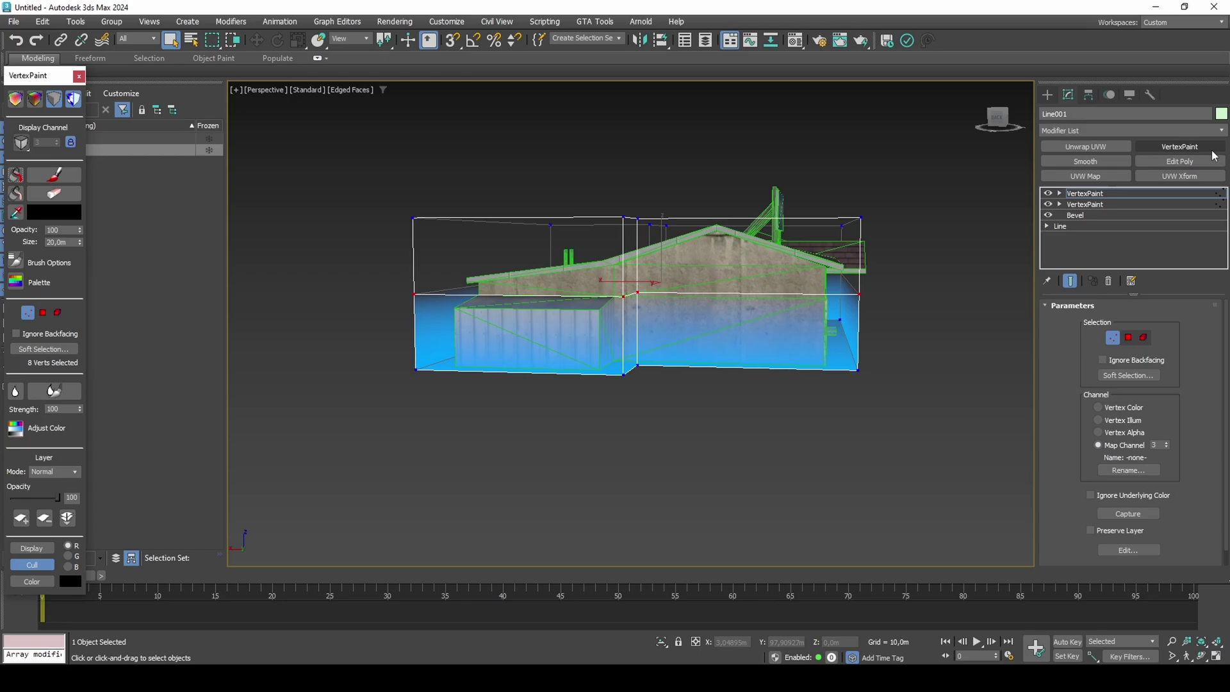
{"action": "left_click", "coordinate": [1125, 446]}
{"action": "key", "text": "1"}
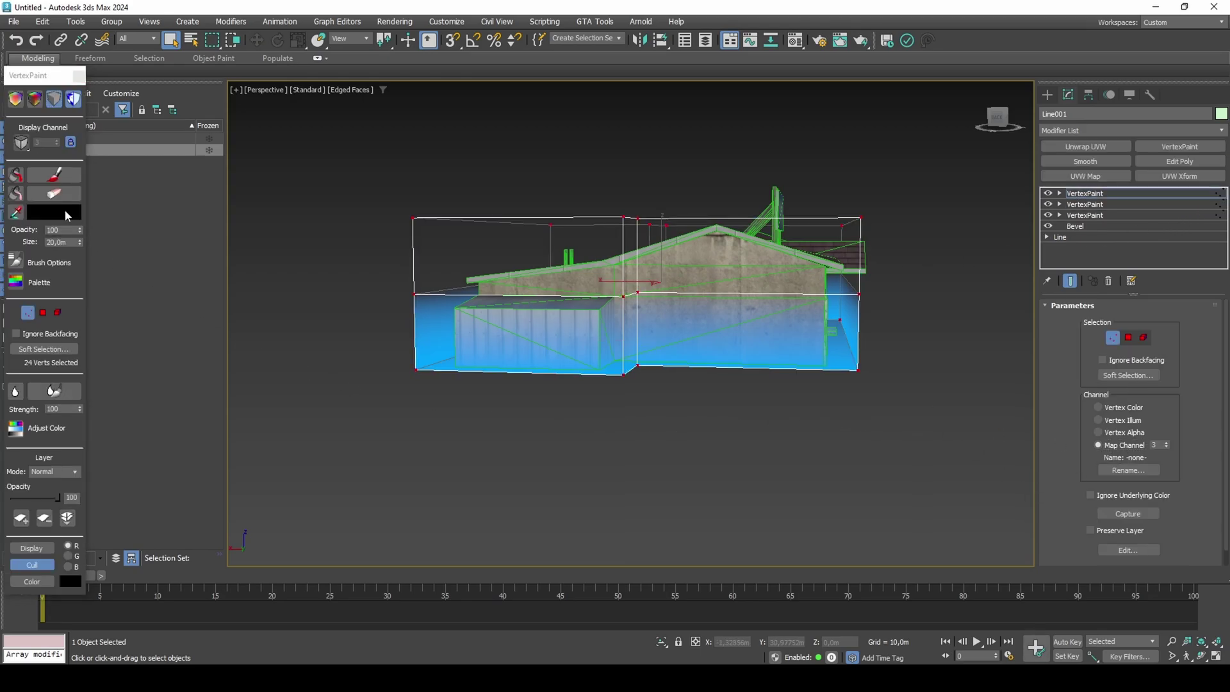
{"action": "left_click", "coordinate": [16, 175]}
{"action": "key", "text": "1"}
- Lower the topmost VertexPaint layer's opacity to 61 and turn off edged faces in the viewport
{"action": "middle_click_drag", "start_coordinate": [689, 282], "coordinate": [609, 332], "text": "alt"}
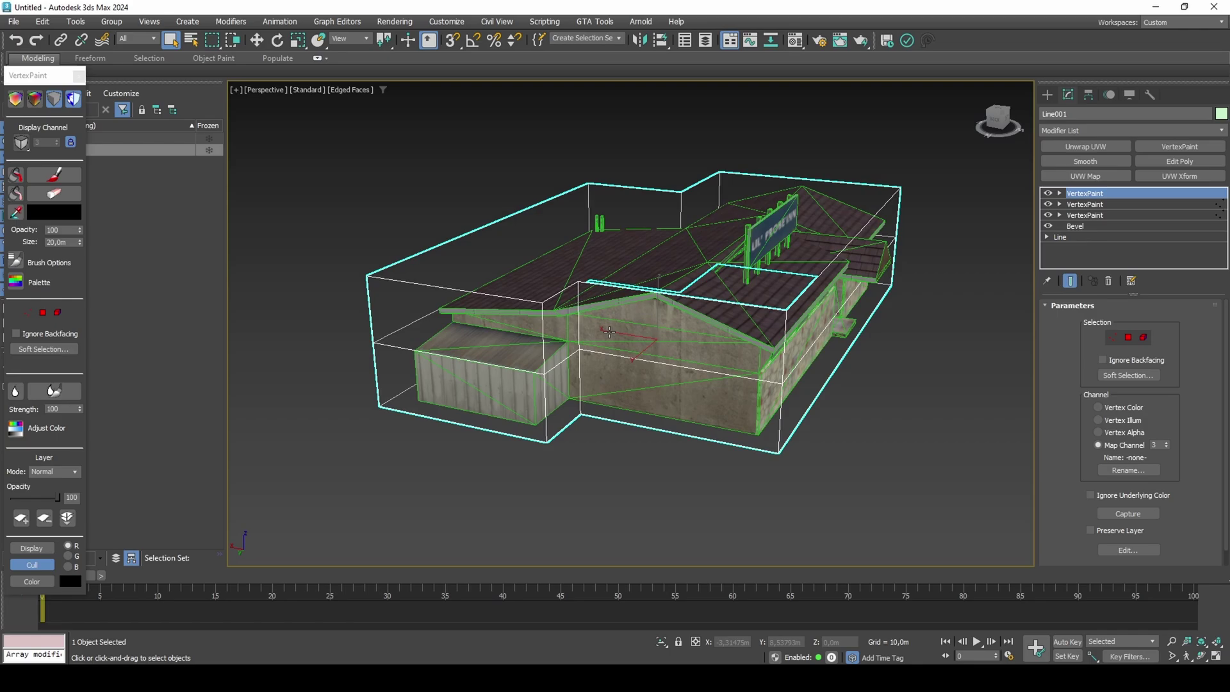
{"action": "mouse_move", "coordinate": [59, 501]}
{"action": "left_mouse_down"}
{"action": "mouse_move", "coordinate": [25, 499]}
{"action": "mouse_move", "coordinate": [42, 499]}
{"action": "left_mouse_up"}
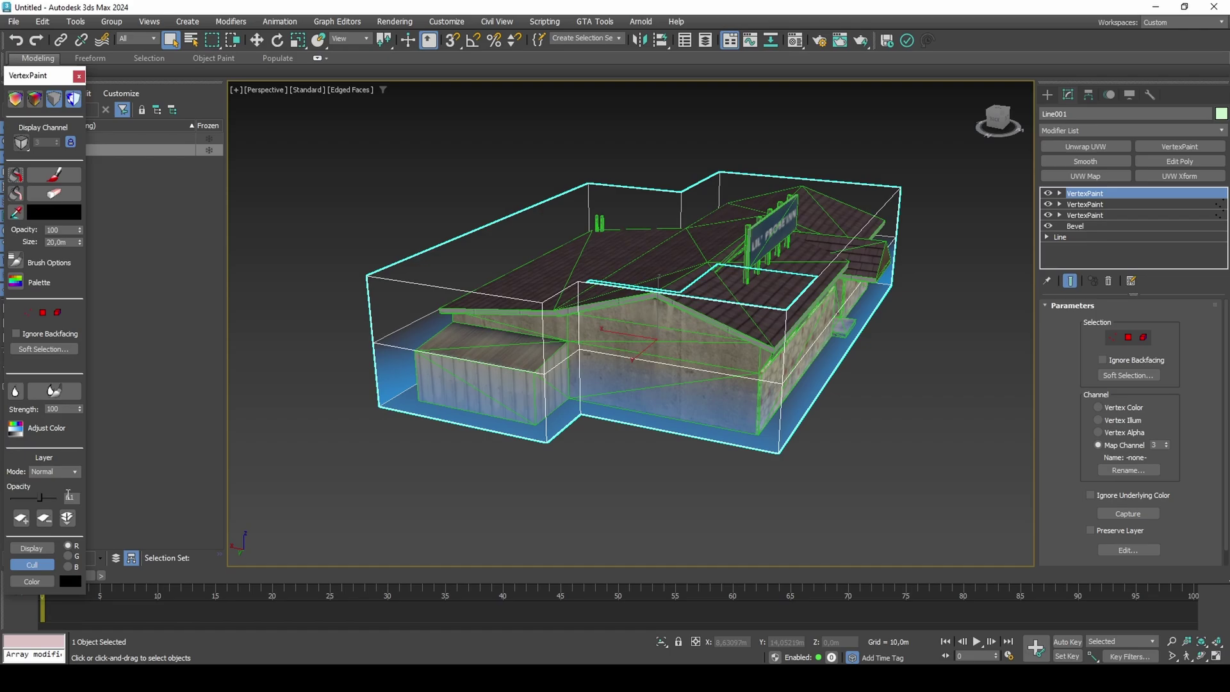
{"action": "key", "text": "F4"}
{"action": "middle_click_drag", "start_coordinate": [727, 413], "coordinate": [732, 405], "text": "alt"}
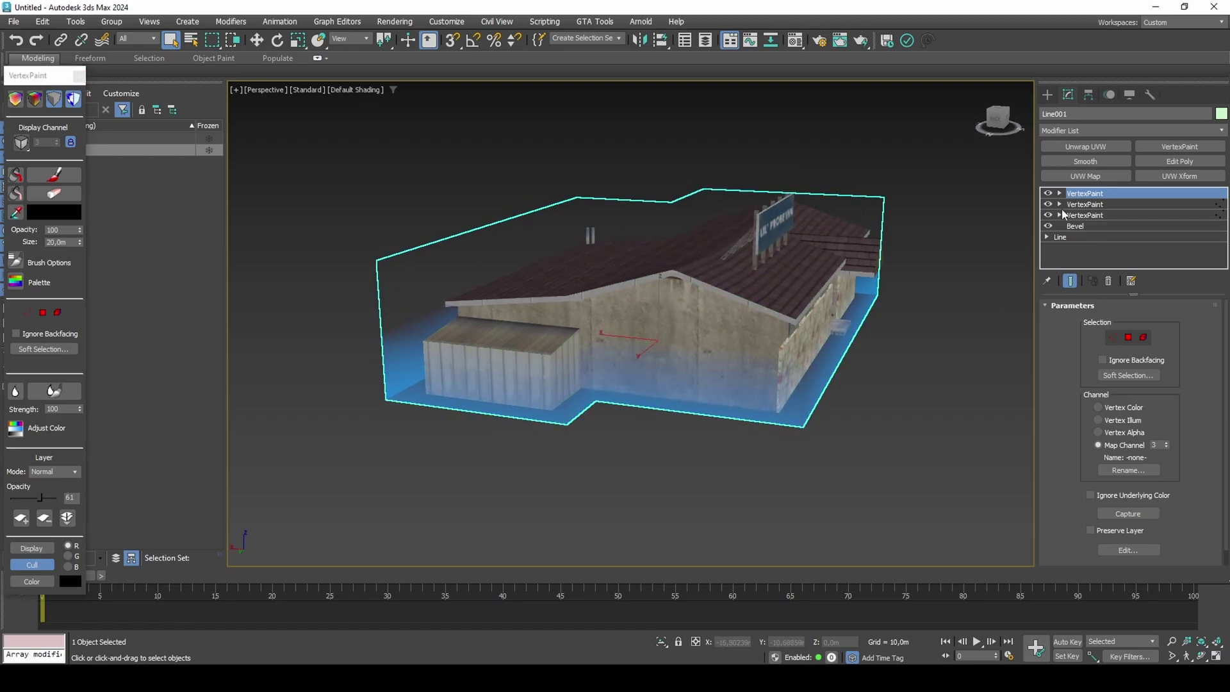
- Set the layer opacity of the second VertexPaint modifier to 82 and deselect the wall
{"action": "left_click", "coordinate": [1083, 203]}
{"action": "key", "text": "1"}
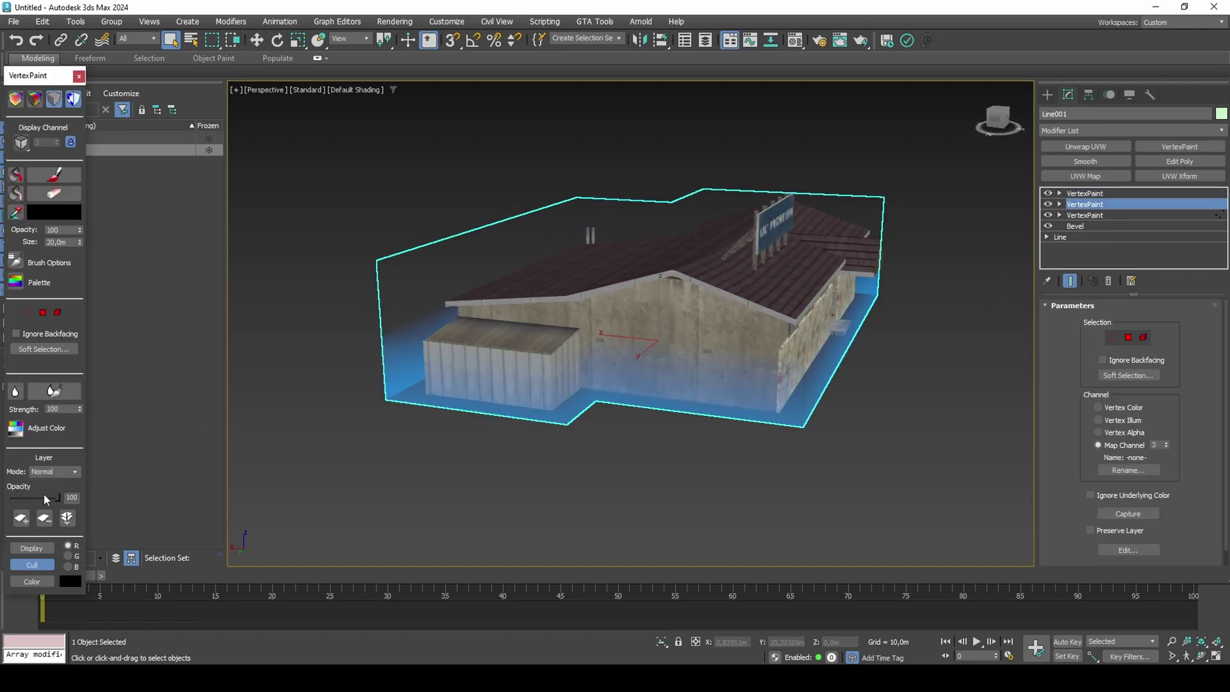
{"action": "mouse_move", "coordinate": [56, 497]}
{"action": "left_mouse_down"}
{"action": "mouse_move", "coordinate": [46, 498]}
{"action": "mouse_move", "coordinate": [60, 498]}
{"action": "left_mouse_up"}
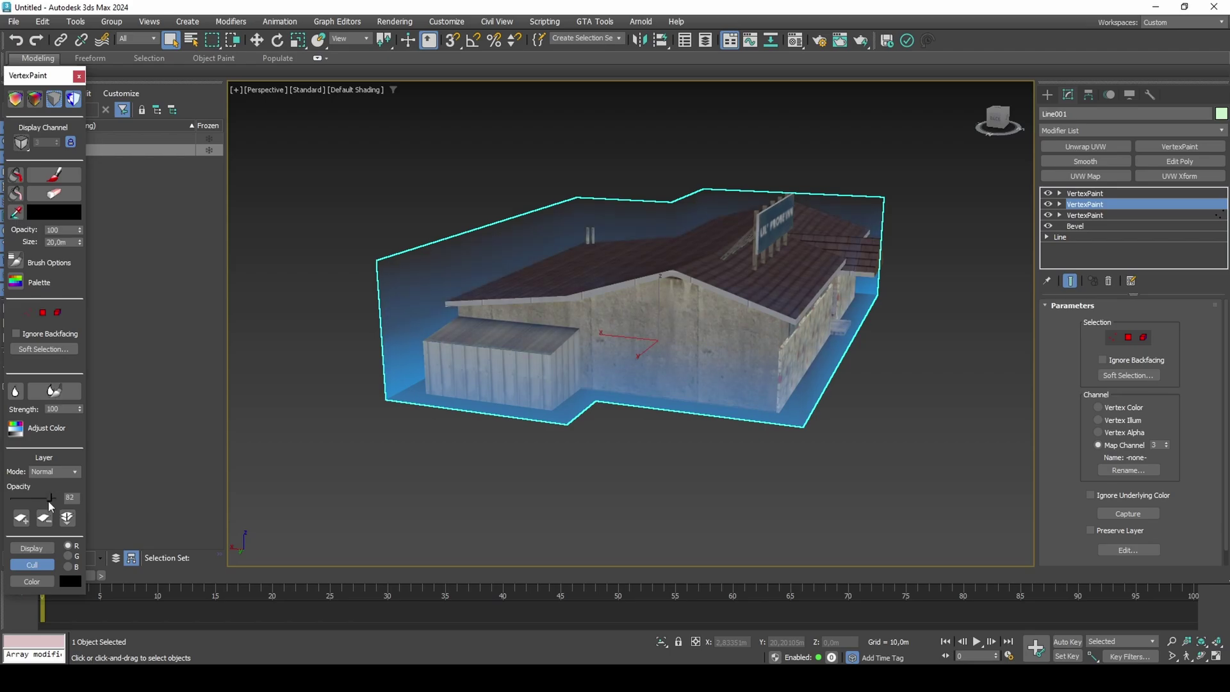
{"action": "middle_click_drag", "start_coordinate": [512, 478], "coordinate": [809, 516], "text": "alt"}
{"action": "left_click", "coordinate": [613, 521]}
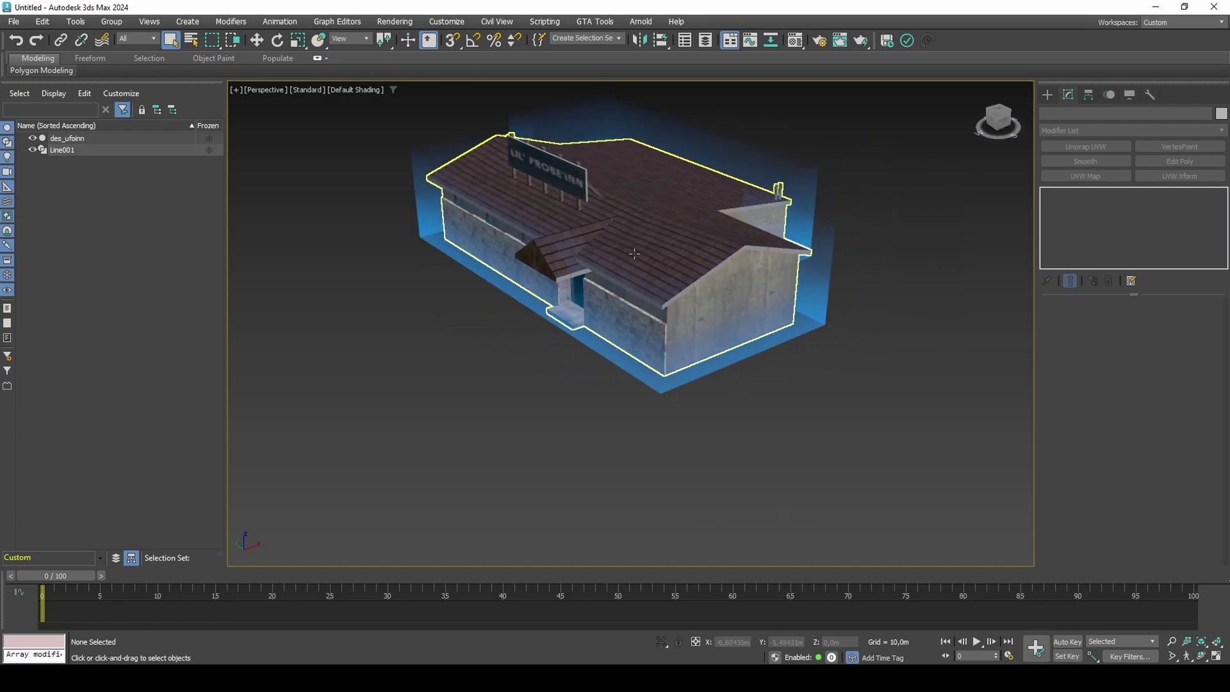
- Enable vertex channel display with Vertex Color in the des_ufoinn building's object properties and deselect it
{"action": "right_click", "coordinate": [642, 220]}
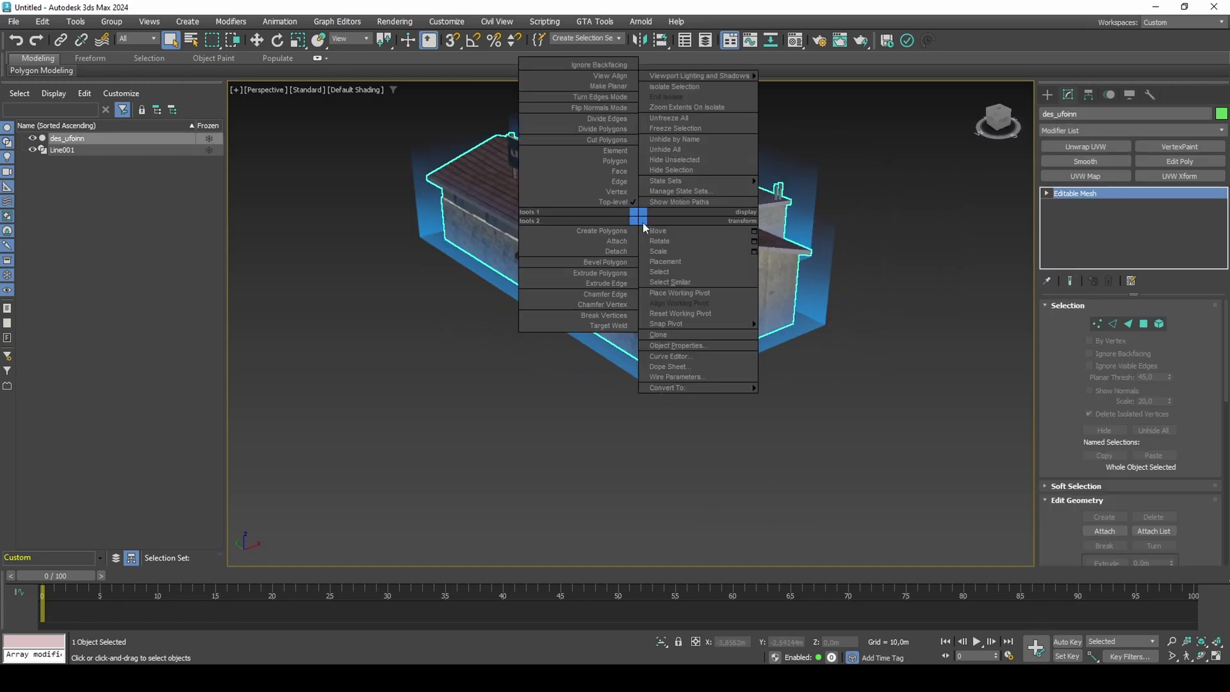
{"action": "left_click", "coordinate": [677, 349]}
{"action": "left_click", "coordinate": [504, 453]}
{"action": "left_click", "coordinate": [529, 465]}
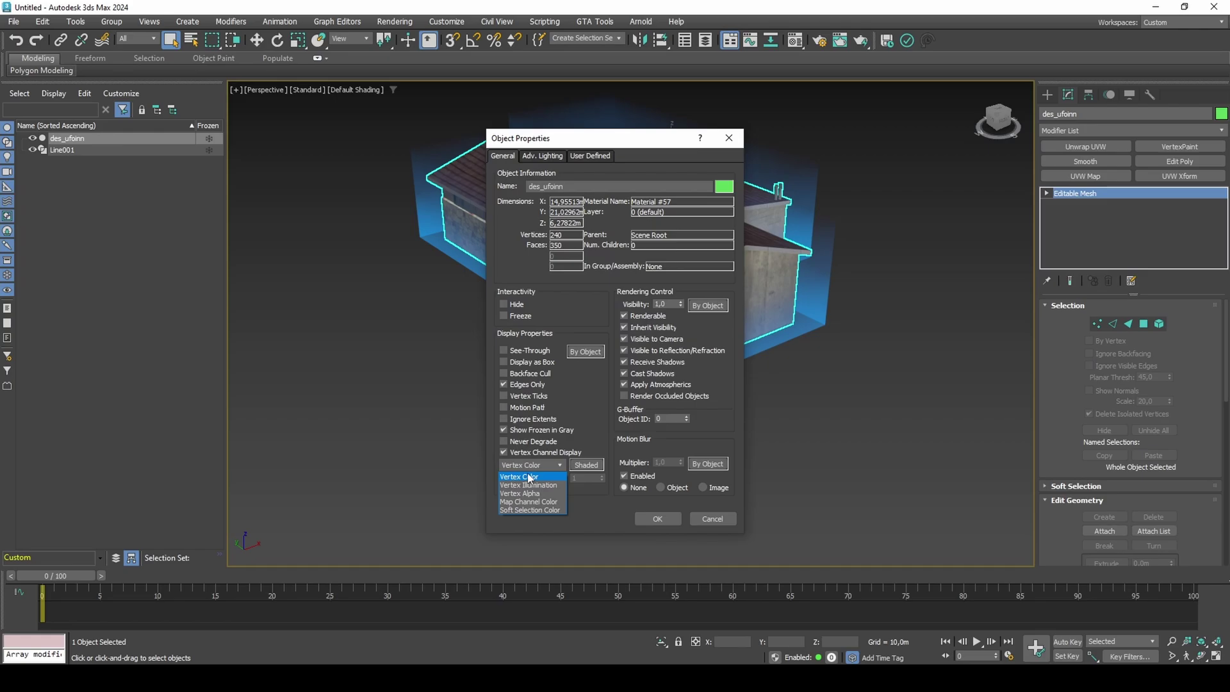
{"action": "left_click", "coordinate": [660, 519]}
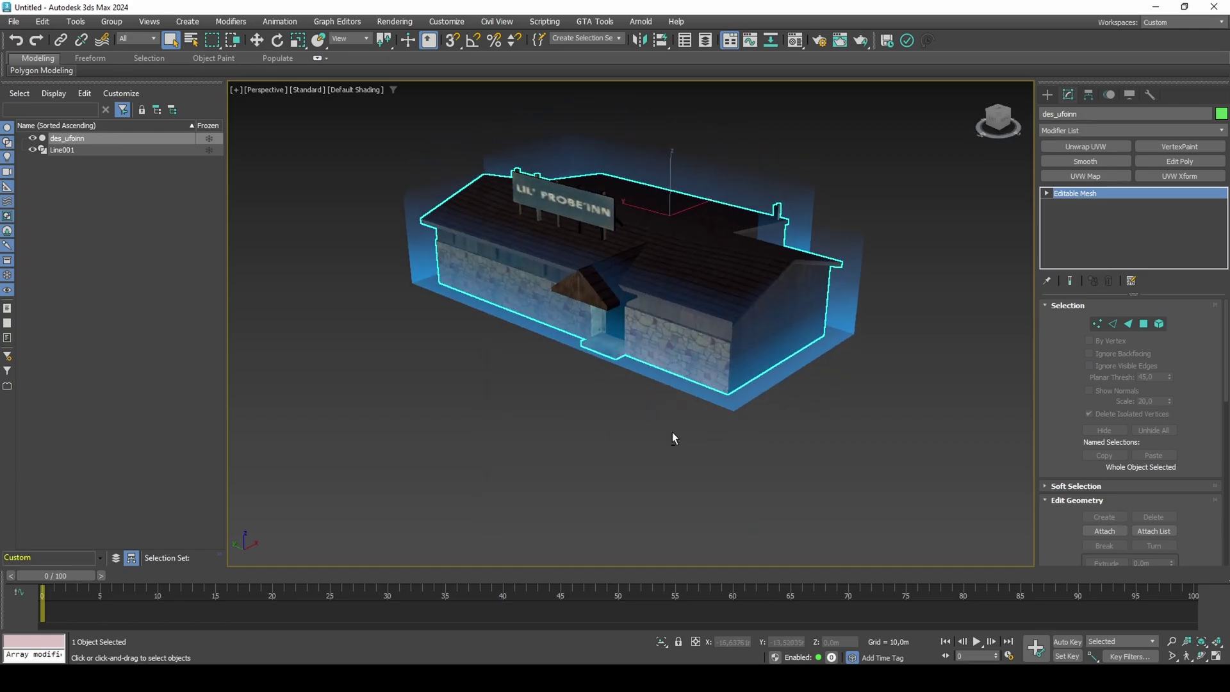
{"action": "left_click", "coordinate": [672, 432]}
{"action": "middle_click_drag", "start_coordinate": [840, 386], "coordinate": [548, 410], "text": "alt"}
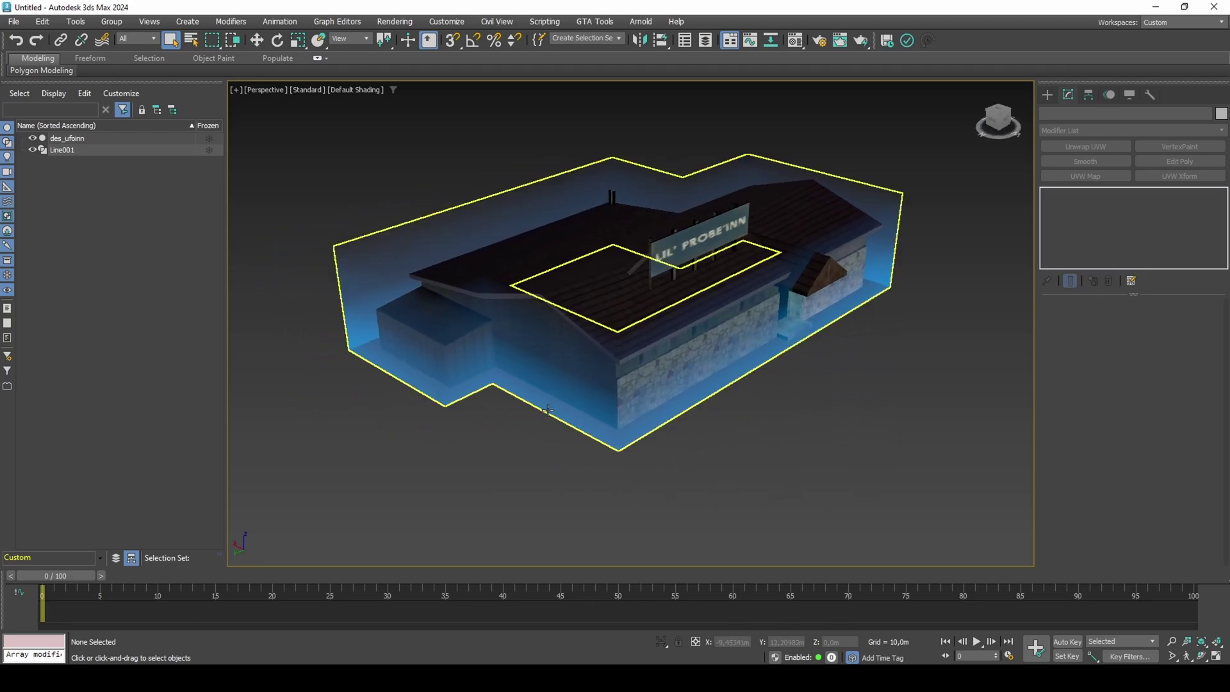
- Copy the material's blue diffuse color into a new VertexPaint modifier on the wall and fill its Vertex Color channel with it
{"action": "key", "text": "m"}
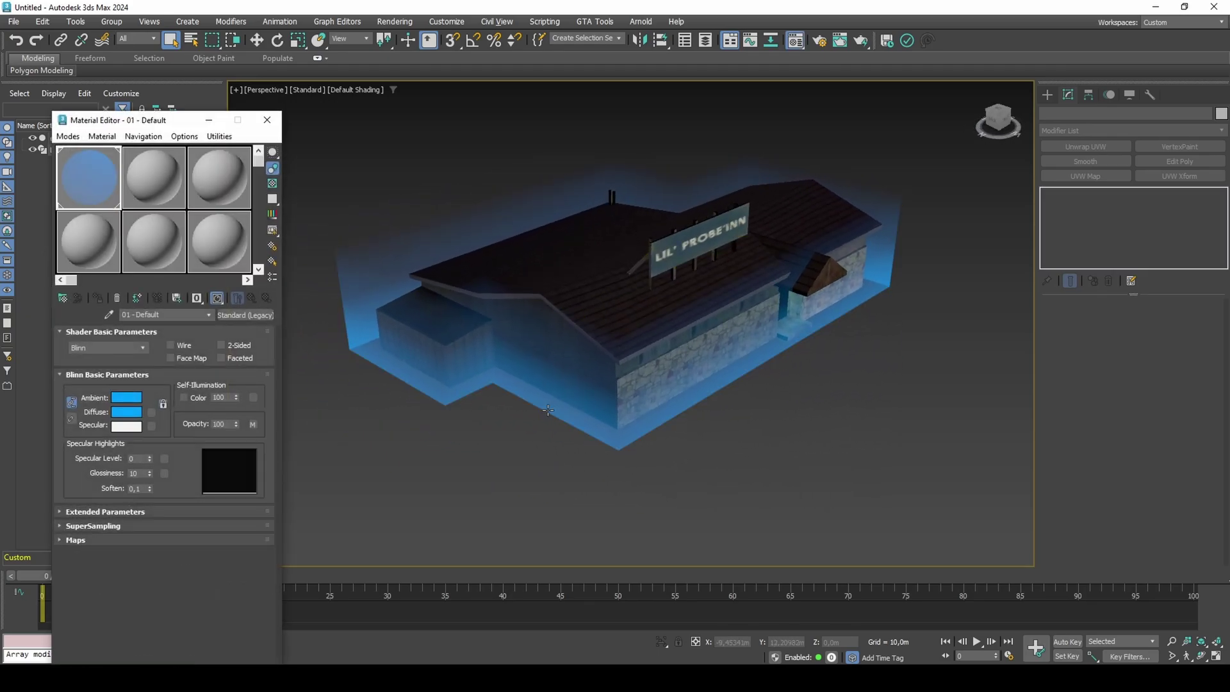
{"action": "right_click", "coordinate": [112, 412]}
{"action": "key", "text": "Escape"}
{"action": "right_click", "coordinate": [121, 414]}
{"action": "left_click", "coordinate": [127, 417]}
{"action": "left_click", "coordinate": [647, 305]}
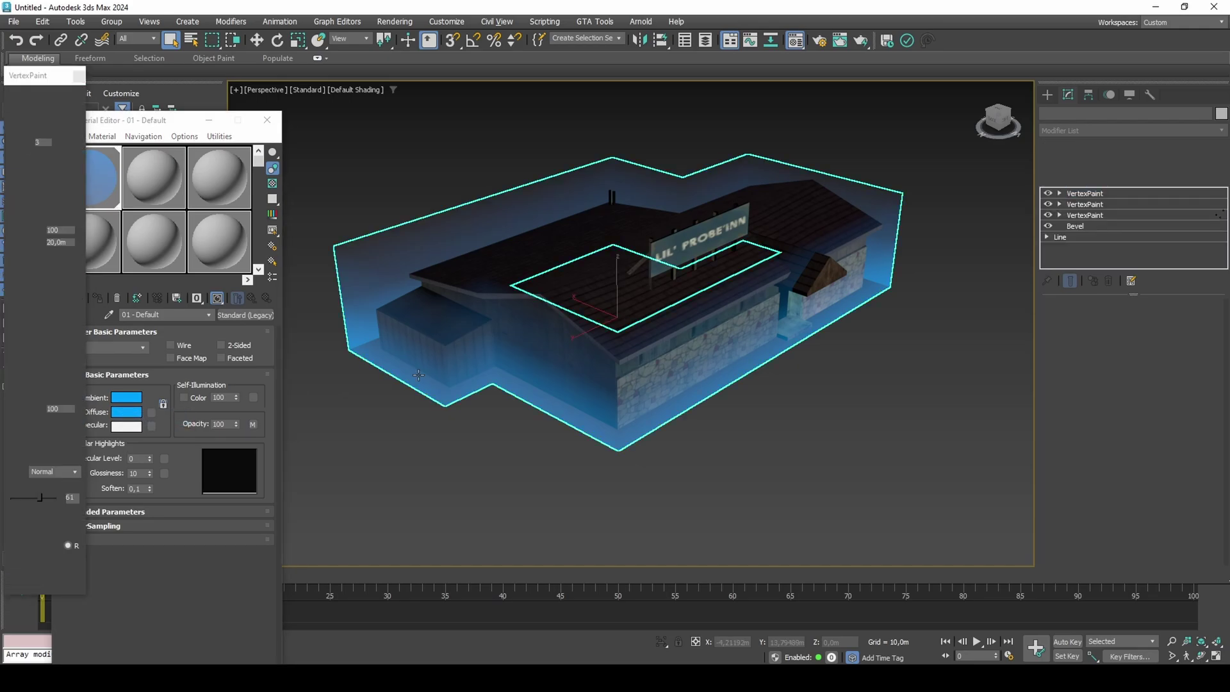
{"action": "left_click", "coordinate": [1155, 148]}
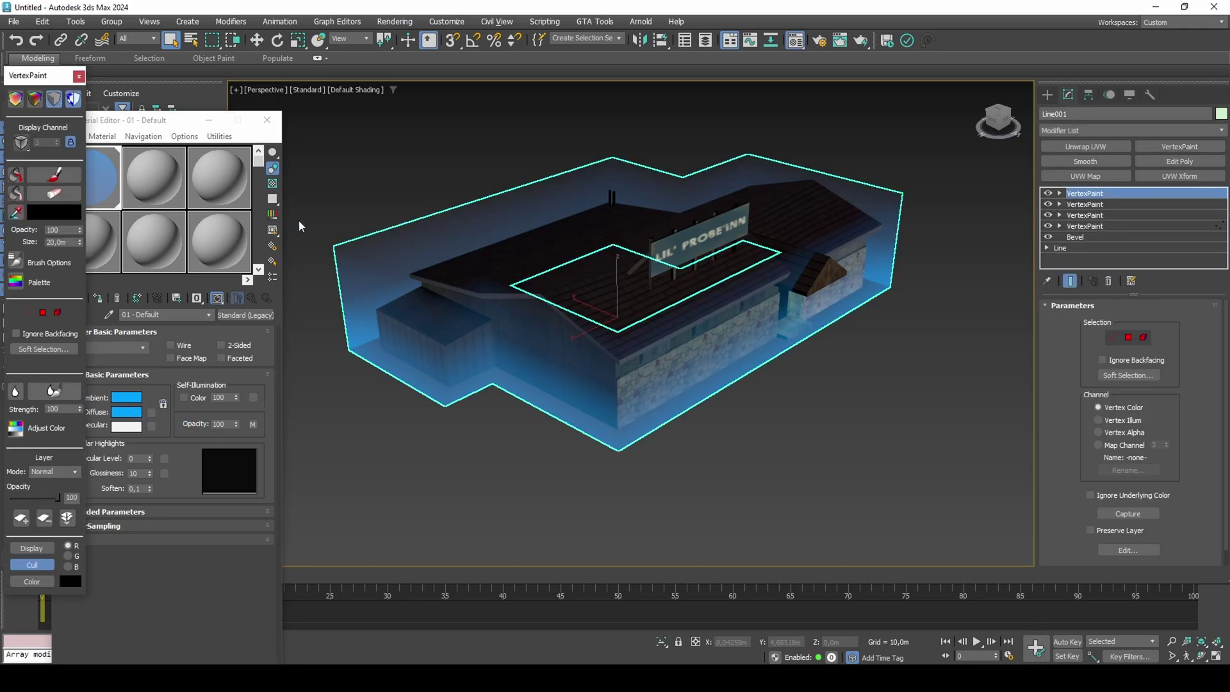
{"action": "right_click", "coordinate": [68, 218]}
{"action": "left_click", "coordinate": [81, 237]}
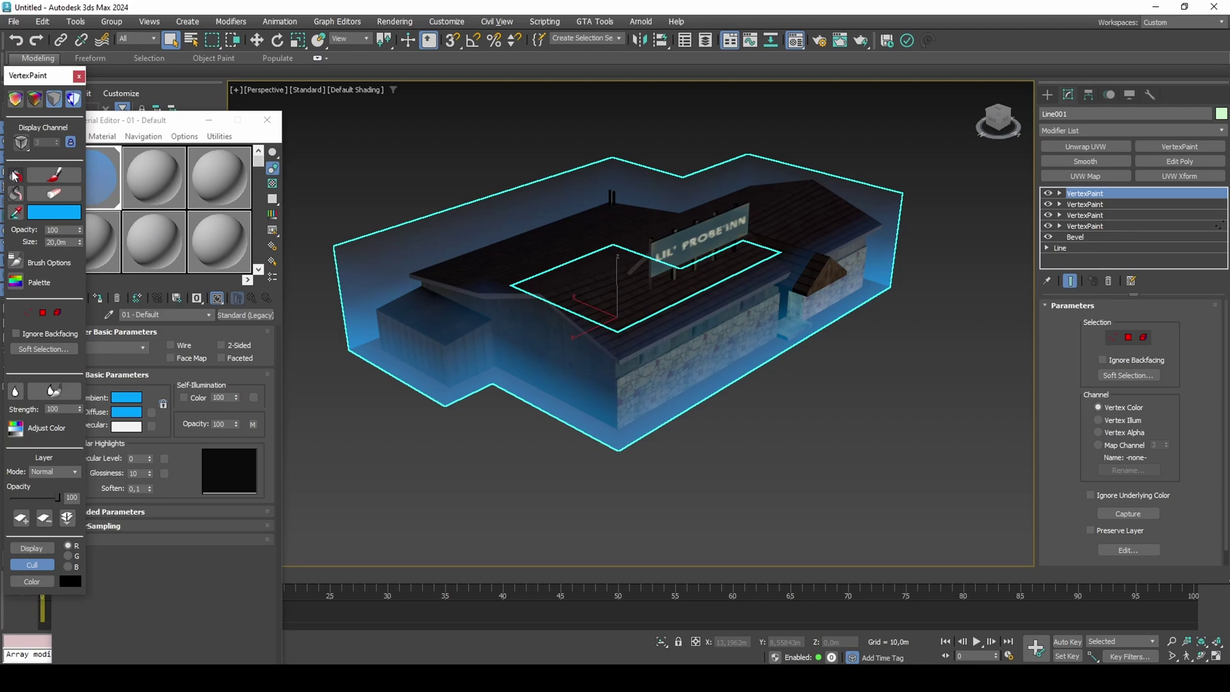
- Add another VertexPaint modifier set to Vertex Illum and fill the whole wall with the same blue
{"action": "left_click", "coordinate": [1179, 147]}
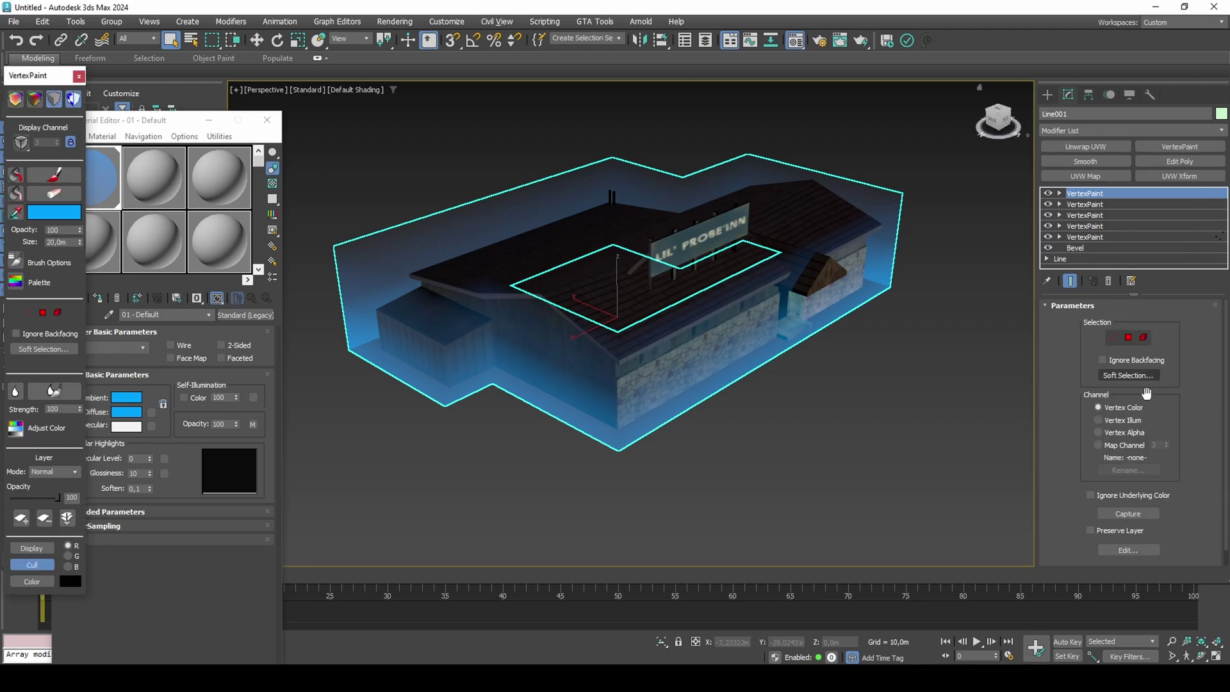
{"action": "left_click", "coordinate": [1136, 421]}
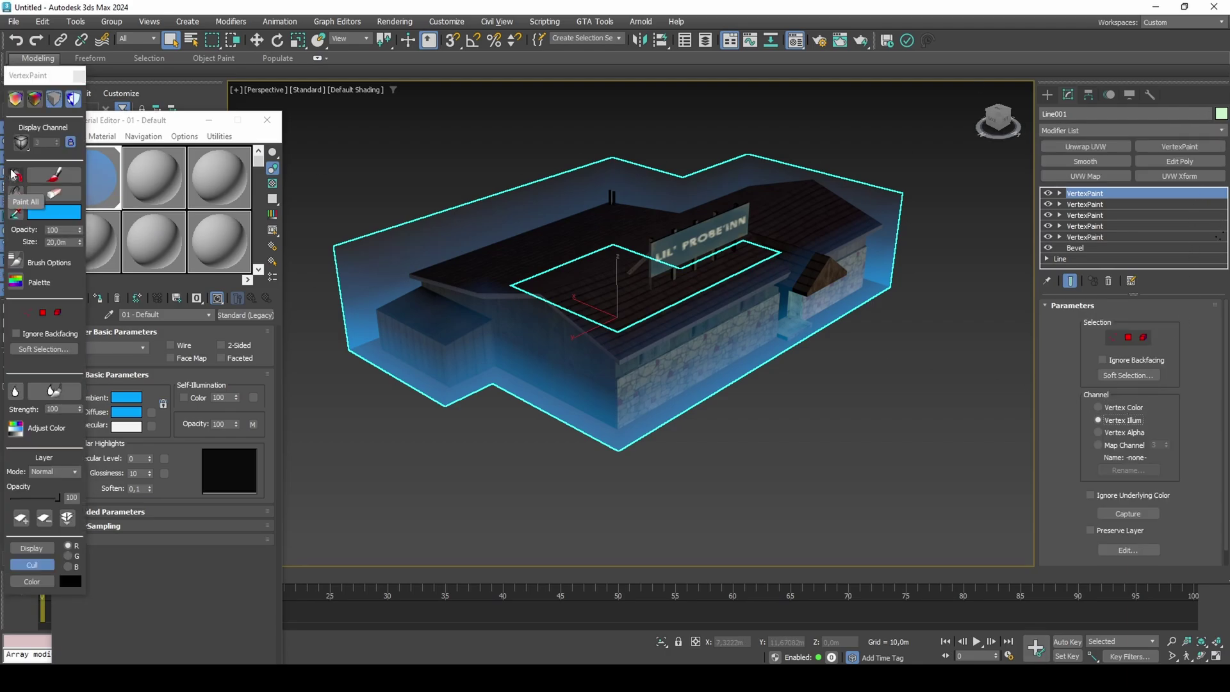
{"action": "left_click", "coordinate": [16, 174]}
- Change the 01 - Default material's diffuse color to white (FFFFFF)
{"action": "left_click", "coordinate": [137, 412]}
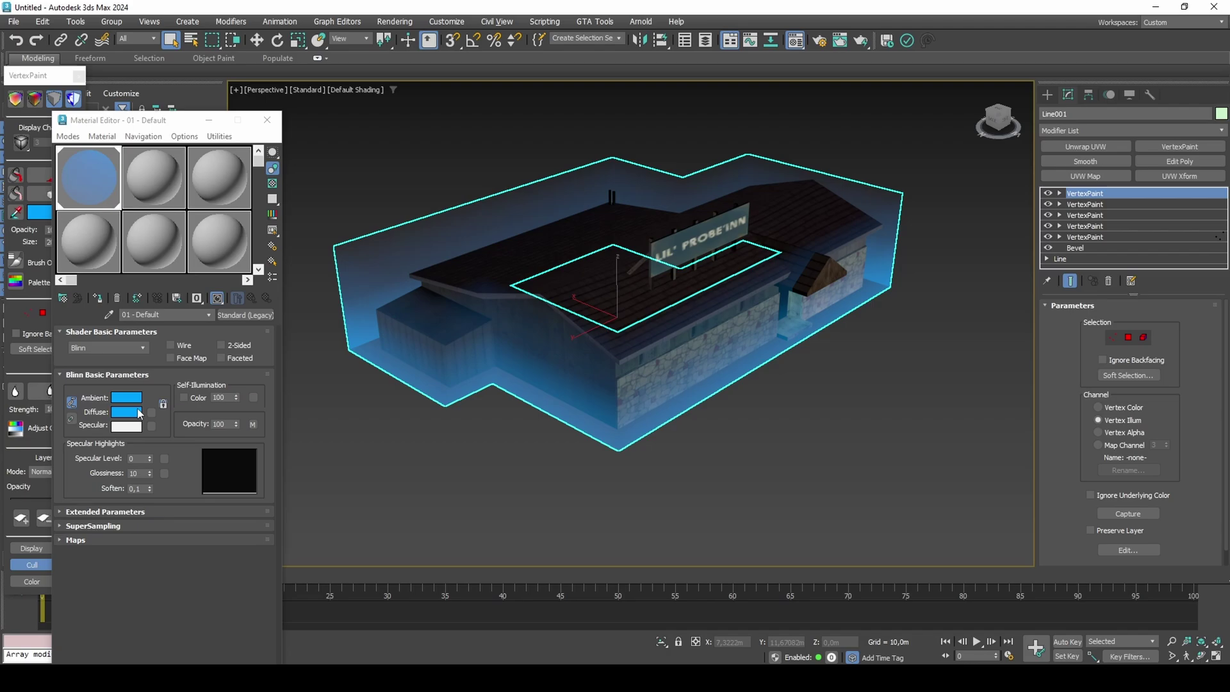
{"action": "left_click_drag", "start_coordinate": [188, 332], "coordinate": [160, 332]}
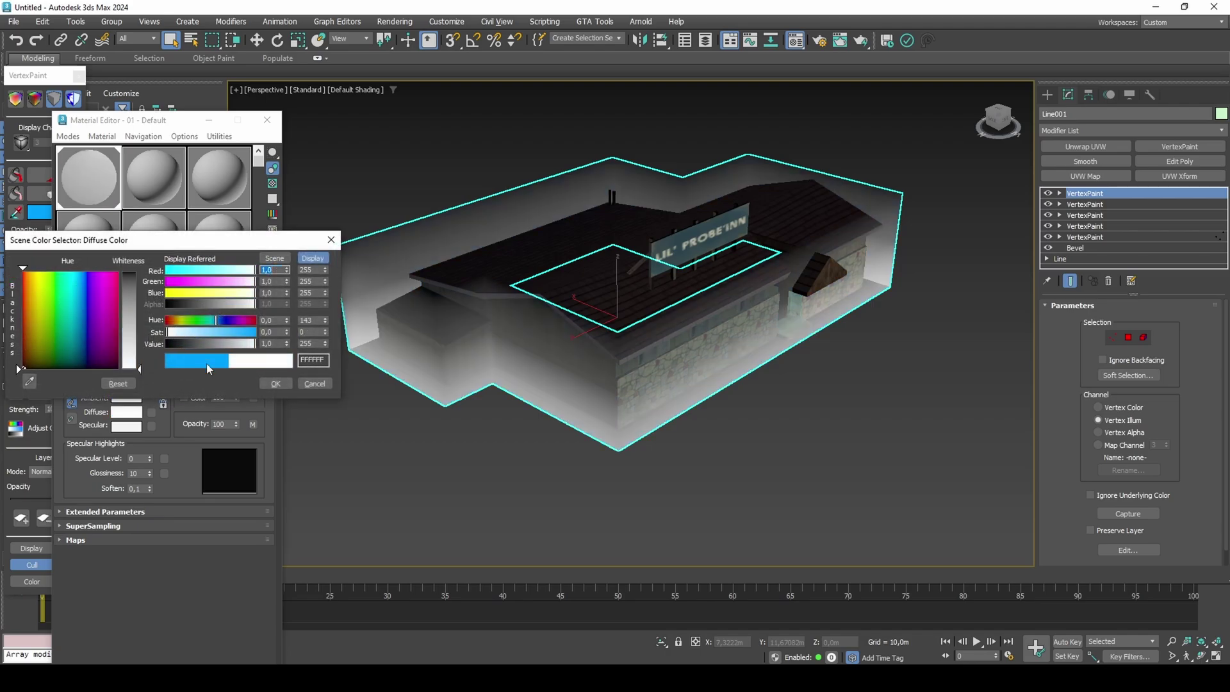
{"action": "left_click", "coordinate": [260, 382]}
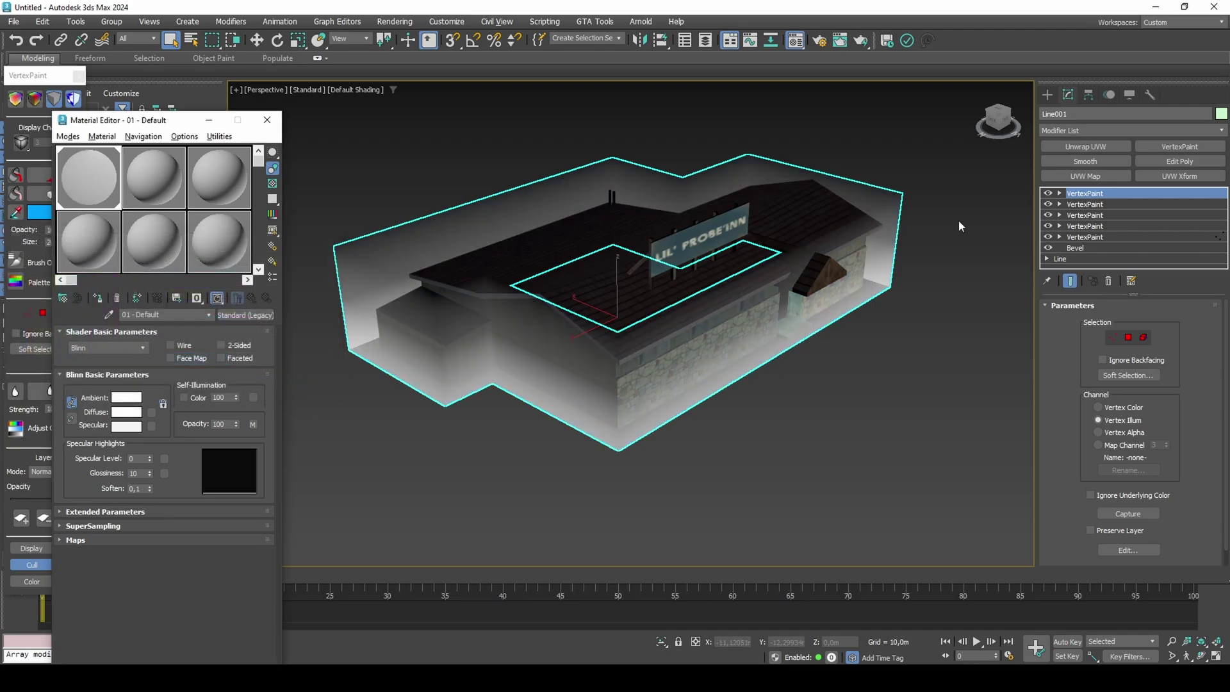
- Open the Channel Info utility for the wall Line001 and copy its map channel 3
{"action": "left_click", "coordinate": [1150, 96]}
{"action": "left_click", "coordinate": [1100, 148]}
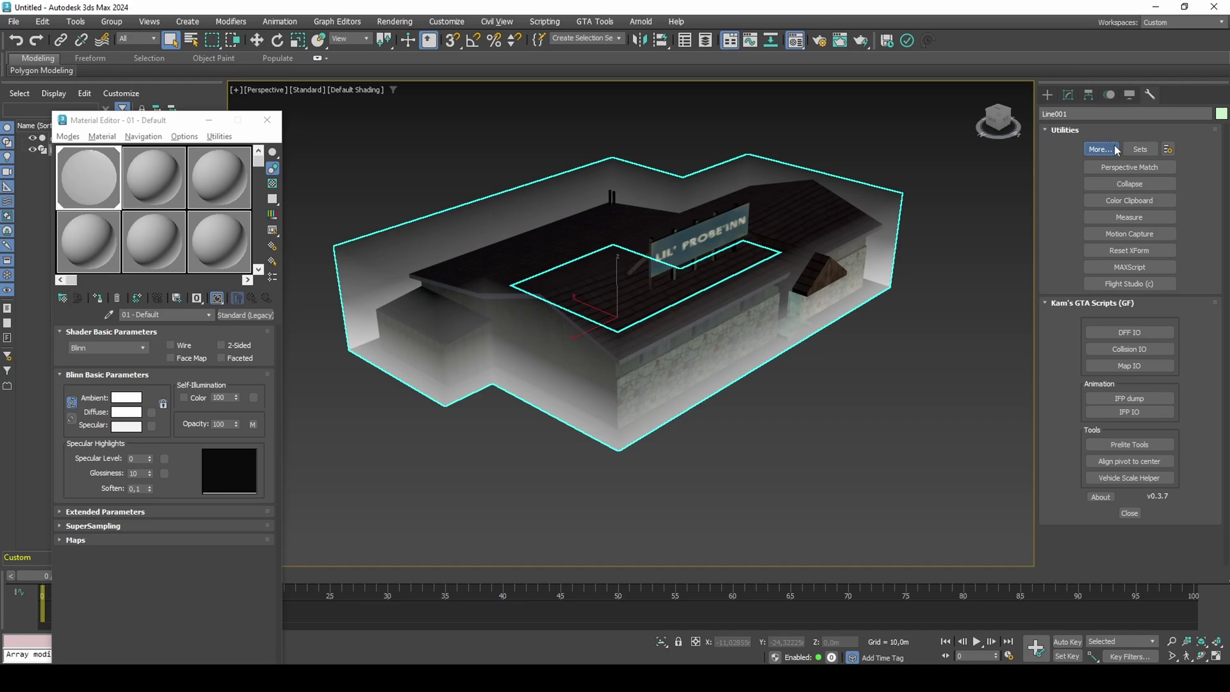
{"action": "double_click", "coordinate": [568, 266]}
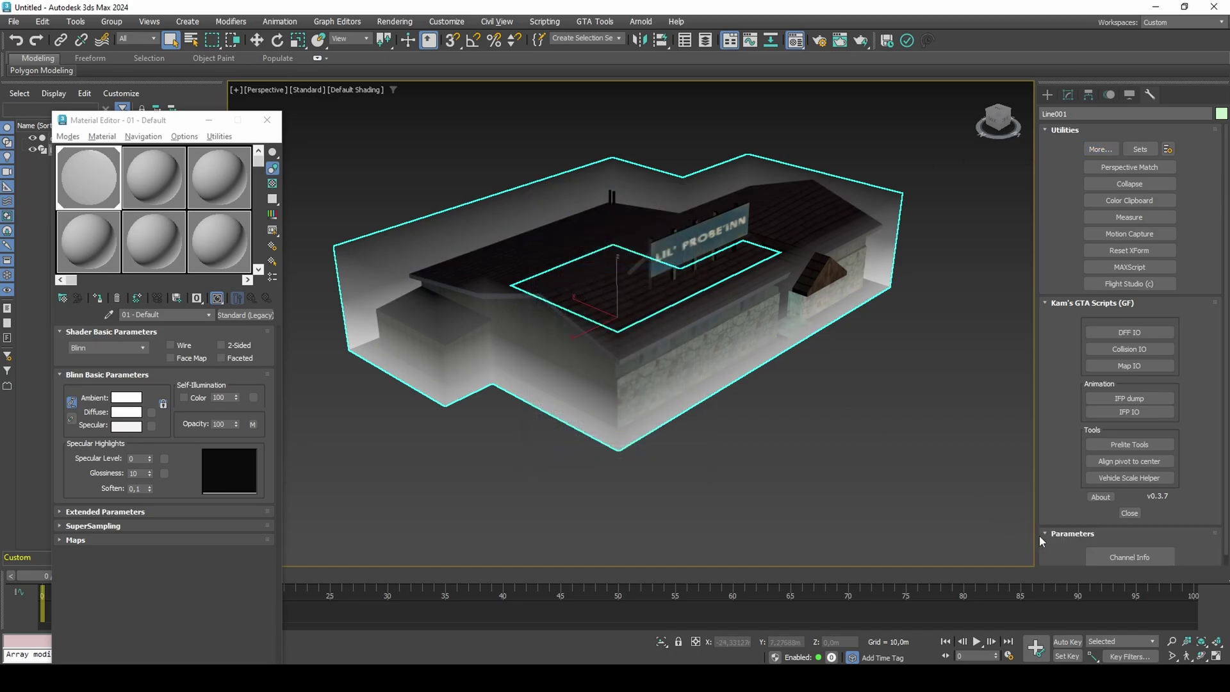
{"action": "left_click", "coordinate": [1130, 557]}
{"action": "left_click", "coordinate": [129, 165]}
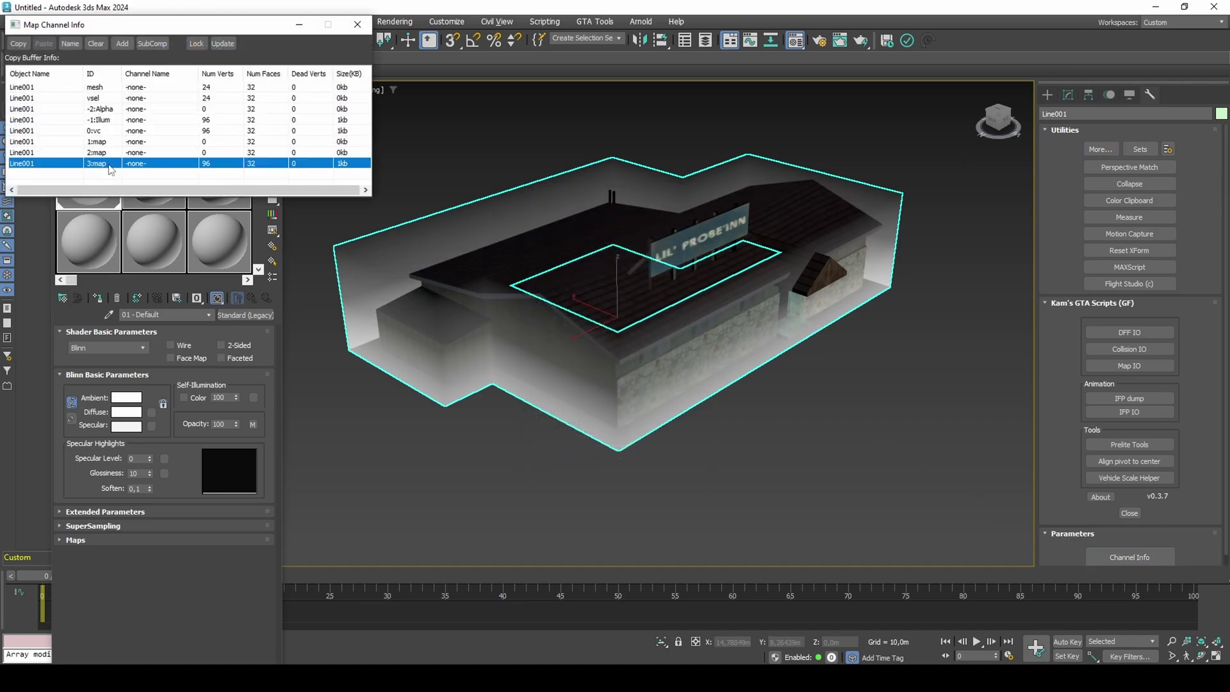
{"action": "right_click", "coordinate": [130, 165]}
{"action": "left_click", "coordinate": [141, 173]}
- Add extra map channels to the wall's channel list
{"action": "left_click", "coordinate": [122, 44]}
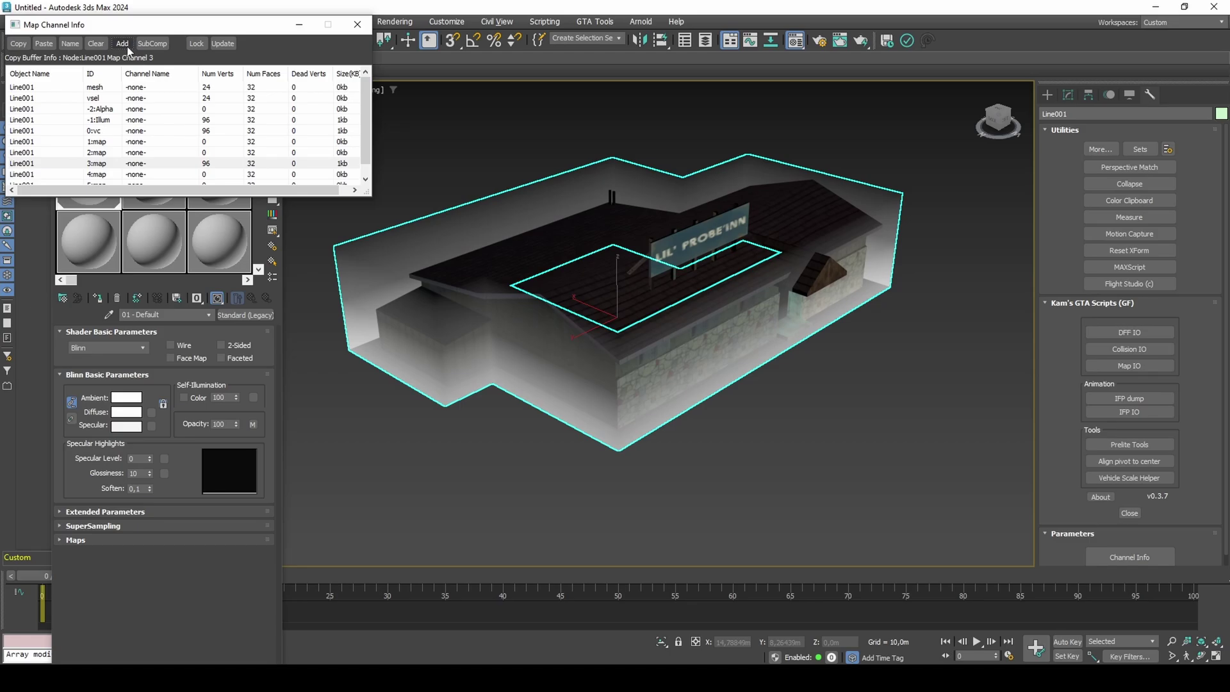
{"action": "scroll", "coordinate": [126, 100], "scroll_direction": "down", "scroll_amount": 2}
{"action": "left_click", "coordinate": [122, 45]}
{"action": "scroll", "coordinate": [117, 137], "scroll_direction": "down", "scroll_amount": 1}
{"action": "right_click", "coordinate": [113, 173]}
{"action": "left_click", "coordinate": [139, 195]}
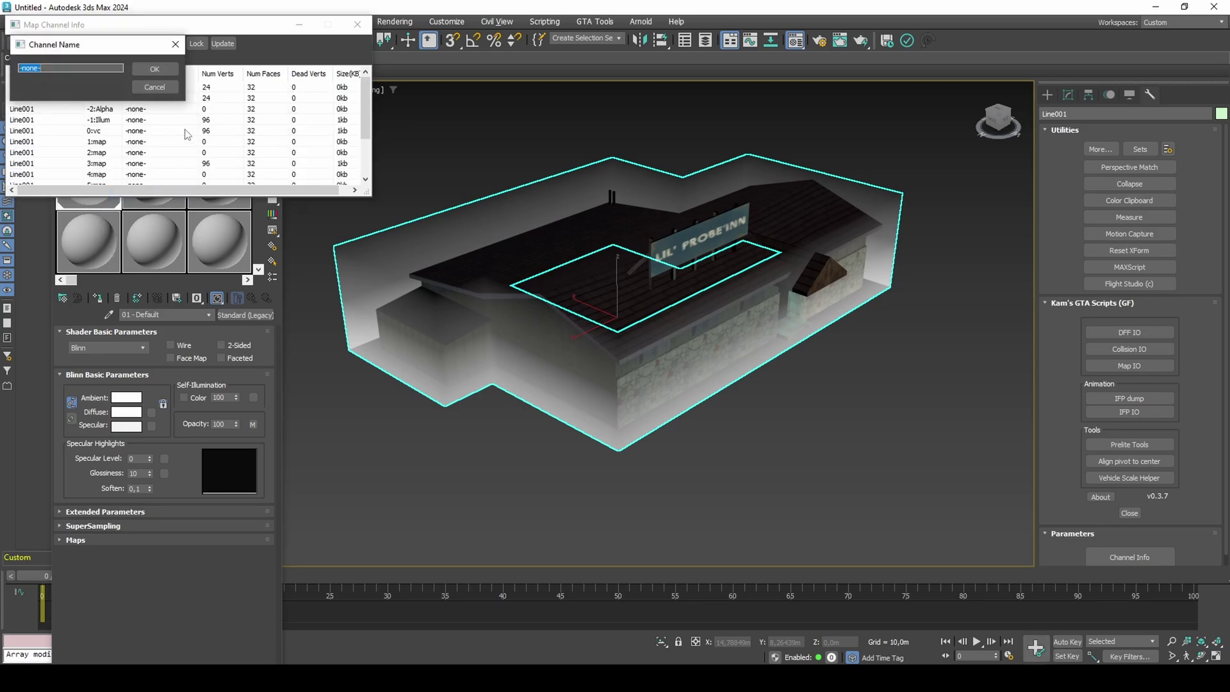
- Paste the copied map channel 3 into the wall's -2:Alpha channel and close the channel list
{"action": "left_click", "coordinate": [111, 110]}
{"action": "right_click", "coordinate": [112, 114]}
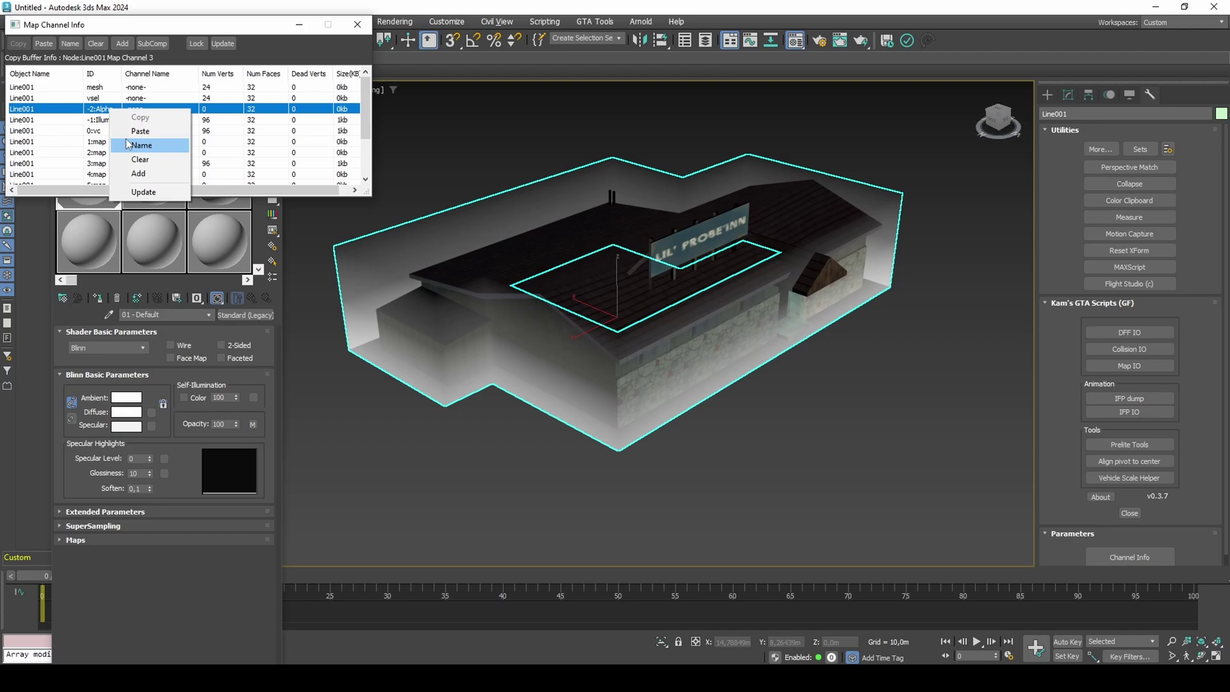
{"action": "left_click", "coordinate": [131, 141]}
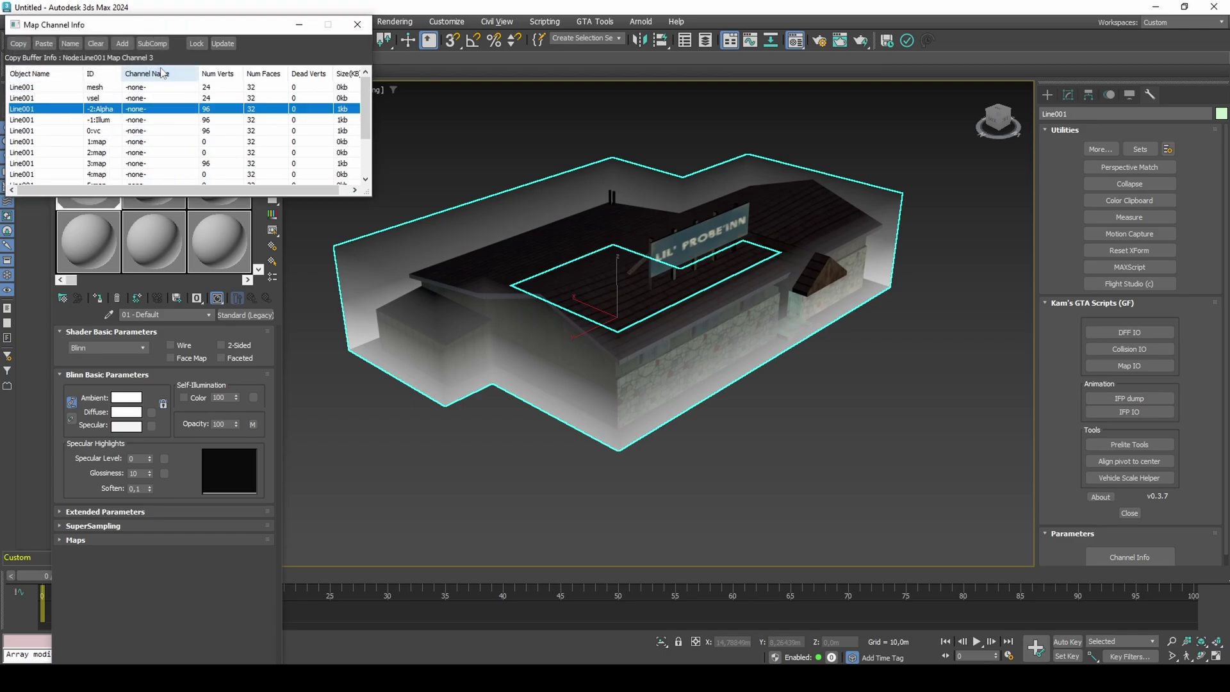
{"action": "left_click", "coordinate": [358, 24]}
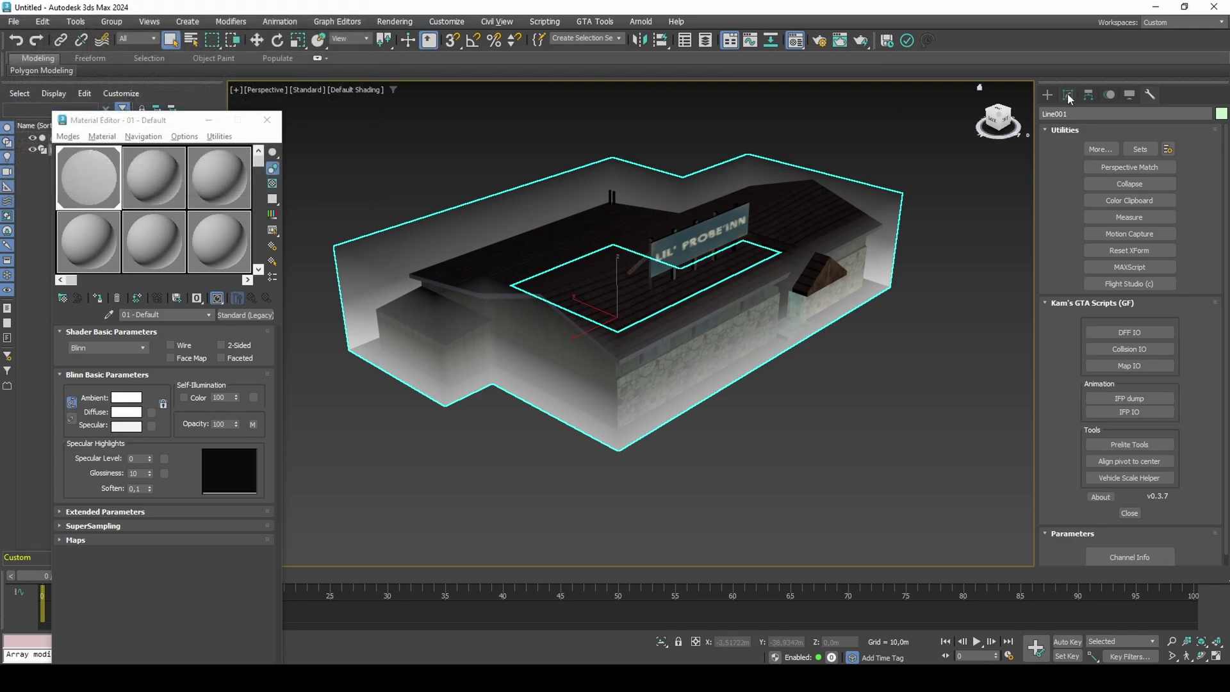
- Move only the wall's pivot to the world origin at X 0, Y 0, Z 0
{"action": "left_click", "coordinate": [1068, 96]}
{"action": "key", "text": "w"}
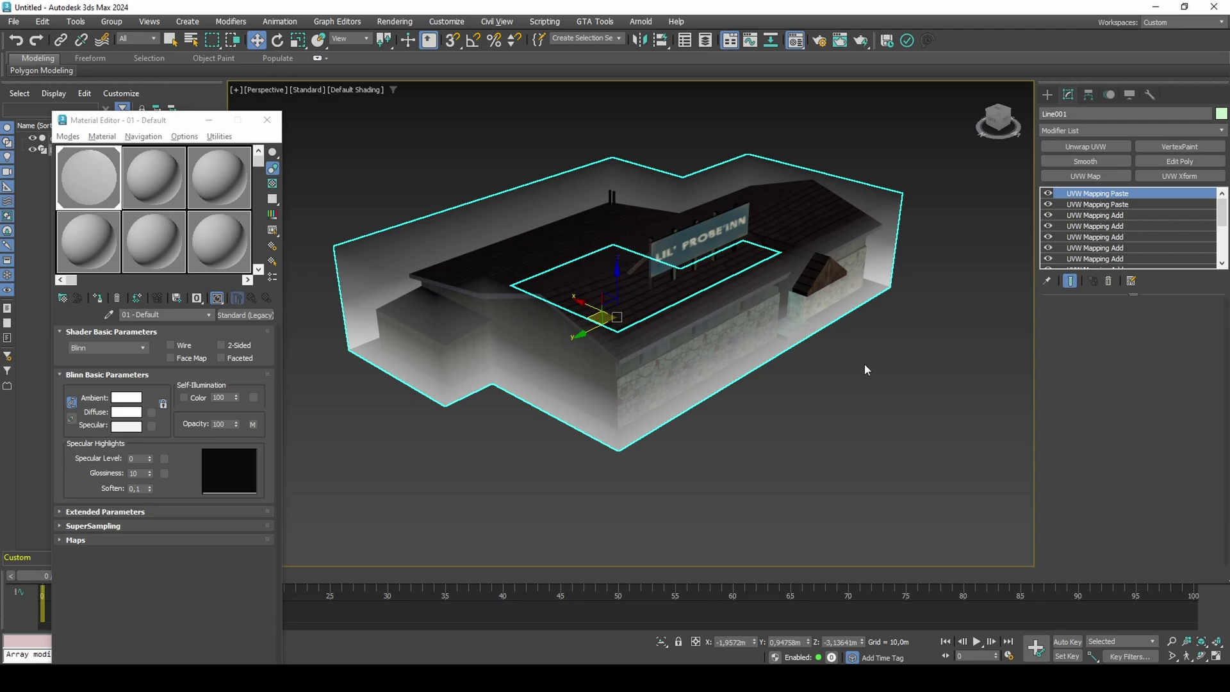
{"action": "left_click", "coordinate": [1088, 96]}
{"action": "left_click", "coordinate": [1121, 184]}
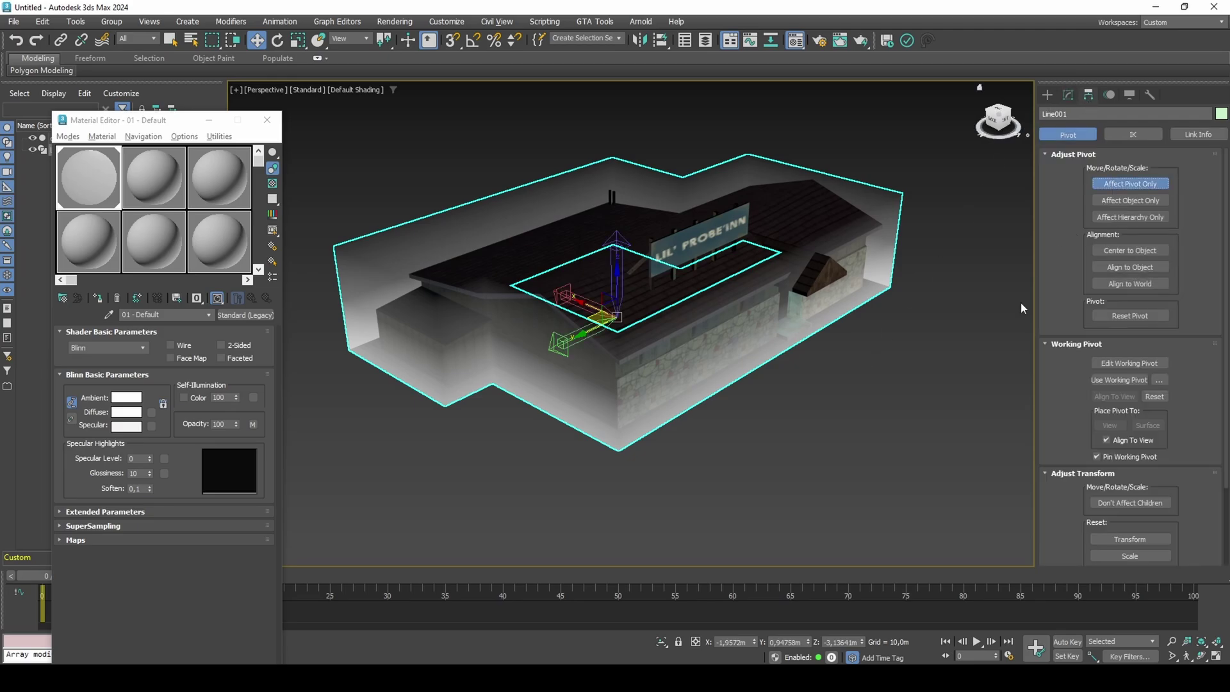
{"action": "right_click", "coordinate": [863, 643]}
{"action": "right_click", "coordinate": [808, 643]}
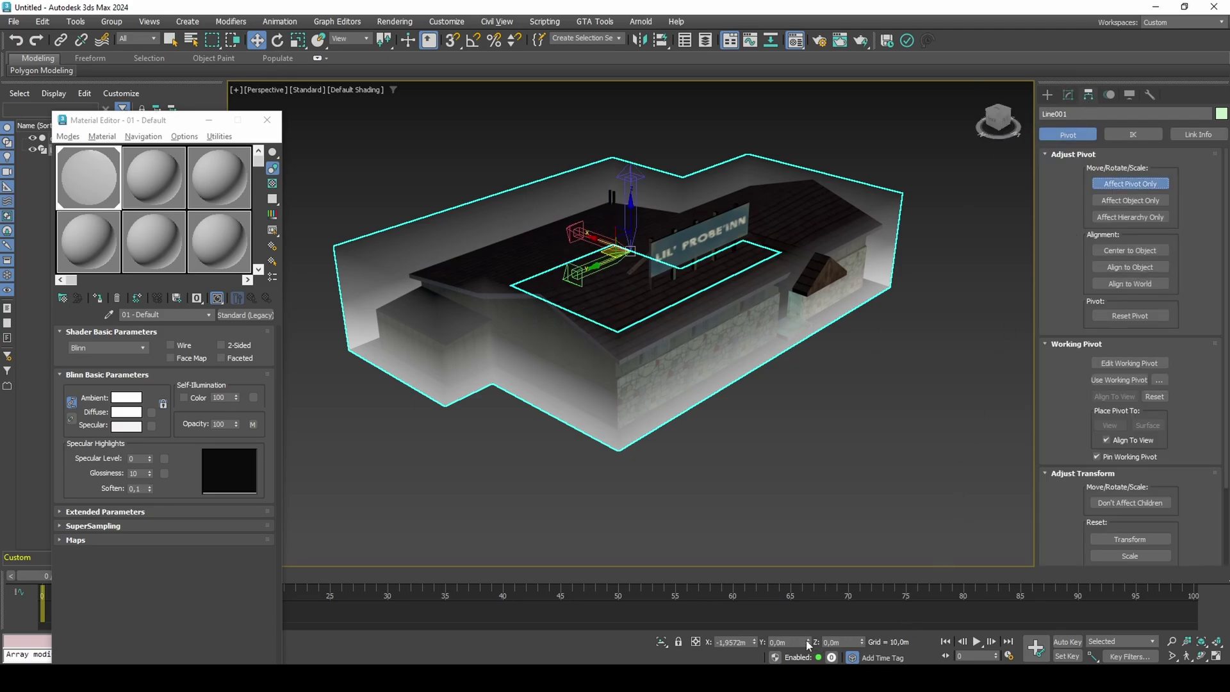
{"action": "right_click", "coordinate": [755, 642]}
{"action": "left_click", "coordinate": [1122, 184]}
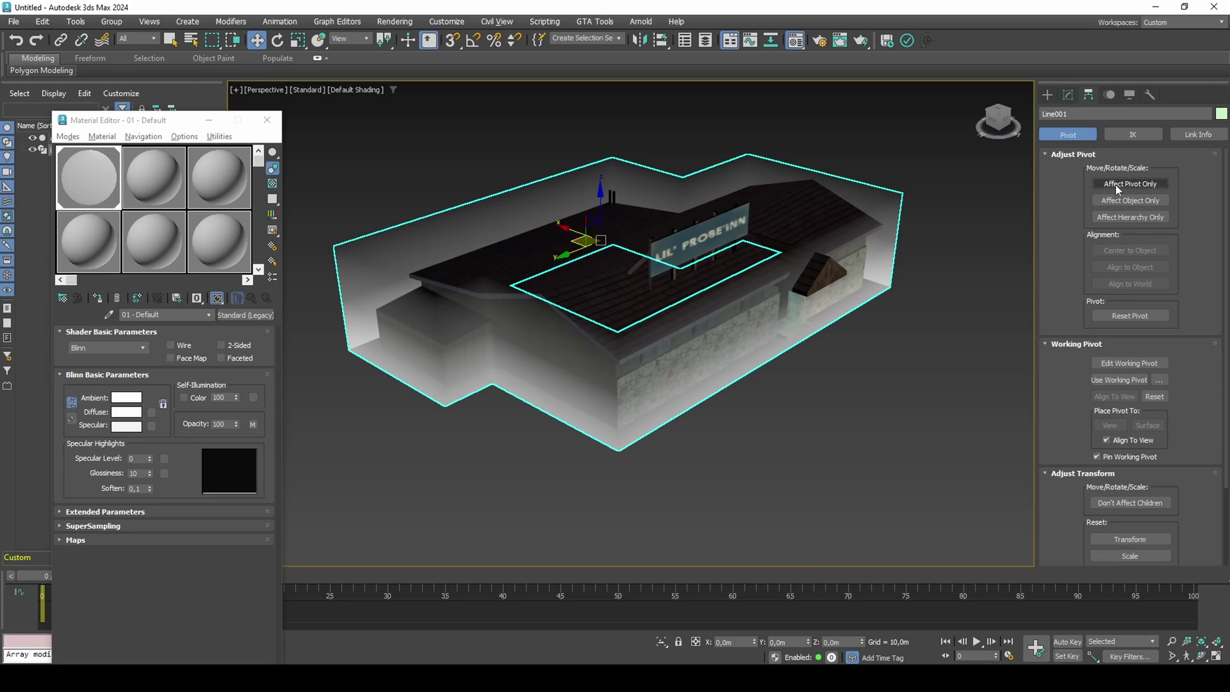
- Apply Reset XForm to the wall and inspect its mesh edges with Edged Faces
{"action": "left_click", "coordinate": [1152, 98]}
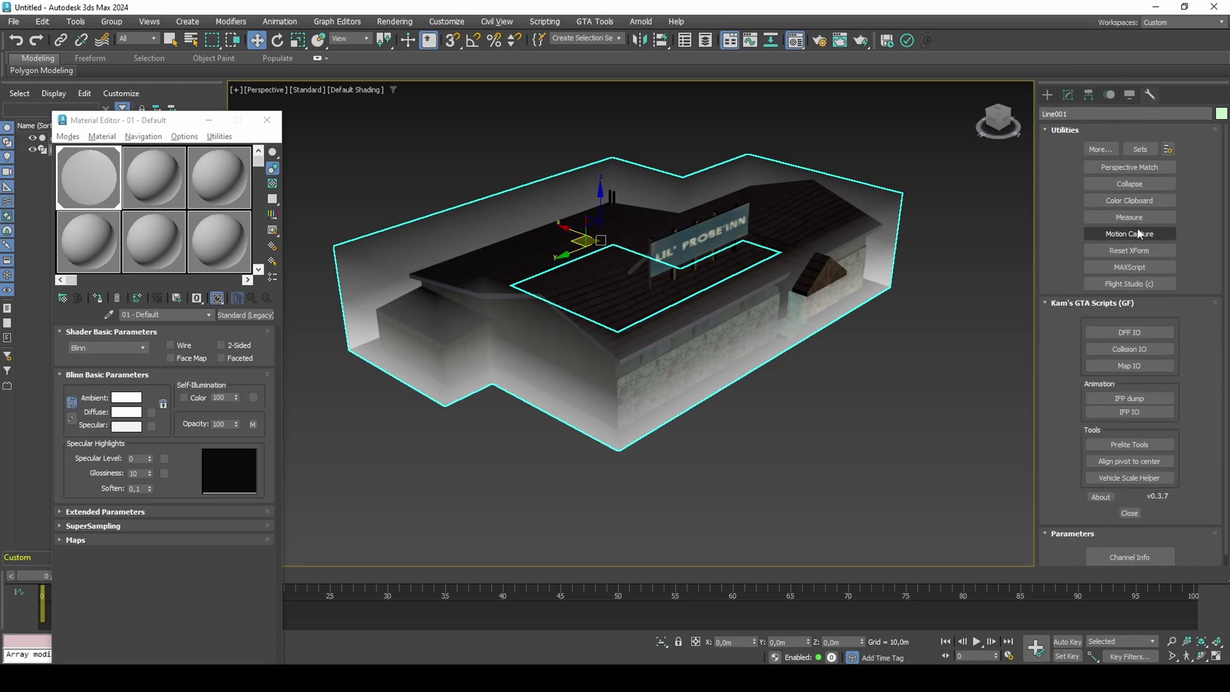
{"action": "left_click", "coordinate": [1131, 250]}
{"action": "left_click", "coordinate": [1068, 97]}
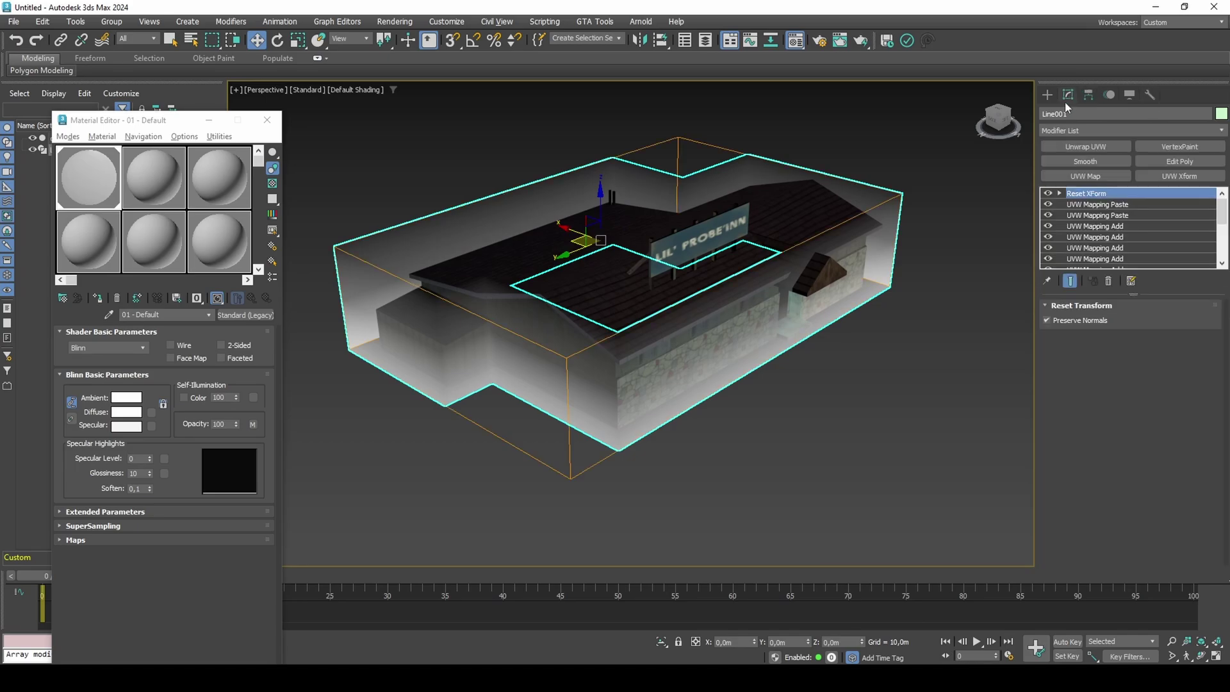
{"action": "key", "text": "F4"}
{"action": "middle_click_drag", "start_coordinate": [791, 347], "coordinate": [795, 341], "text": "alt"}
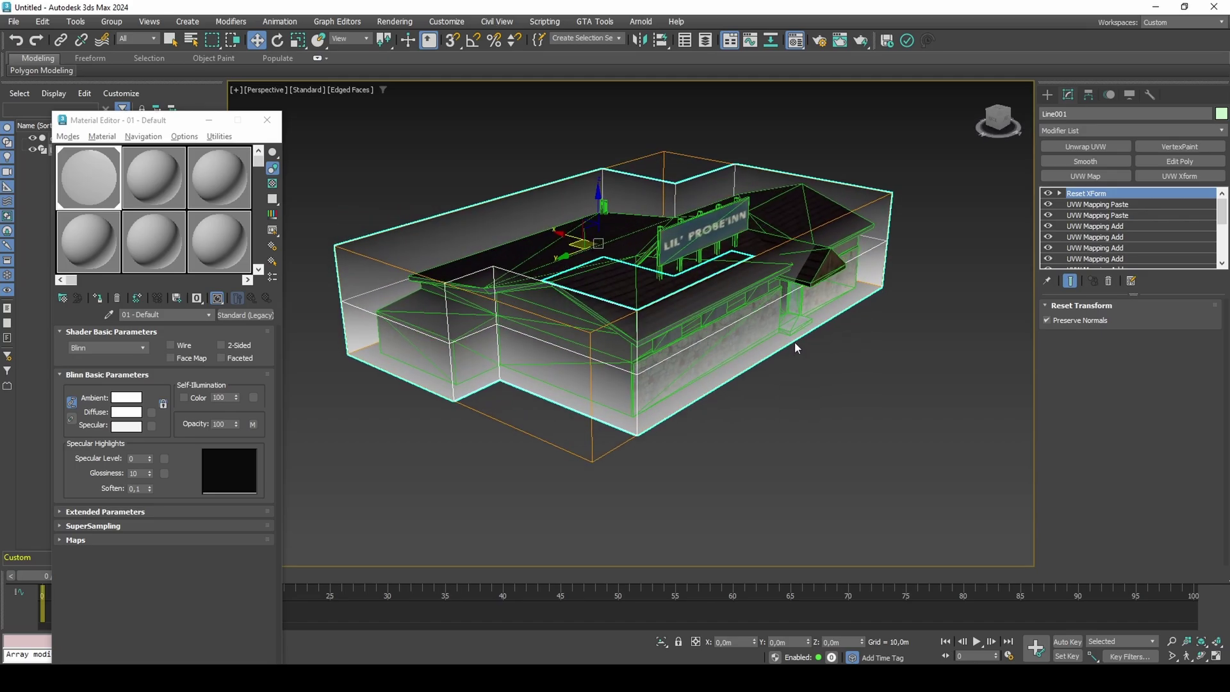
{"action": "key", "text": "F4"}
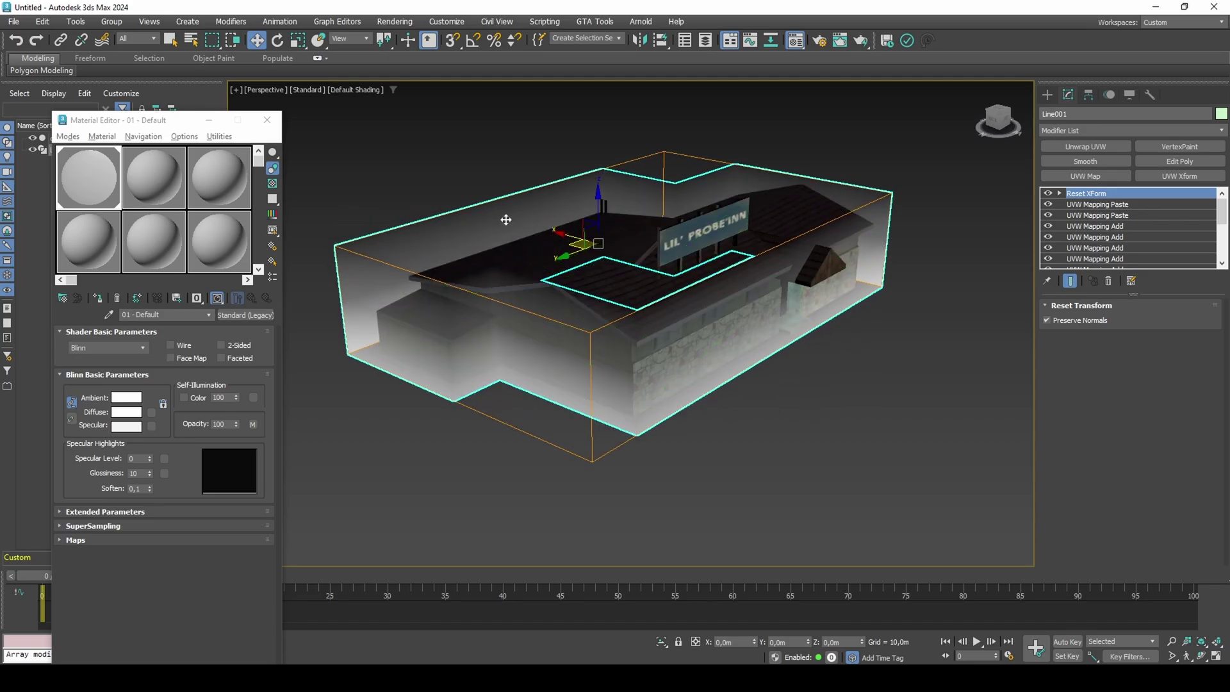
- Export the selected wall as a RenderWare DFF with Lighting Flag and Vertex Normals off, Vertex Prelights and Extra Vertex Colors on
{"action": "left_click", "coordinate": [268, 120]}
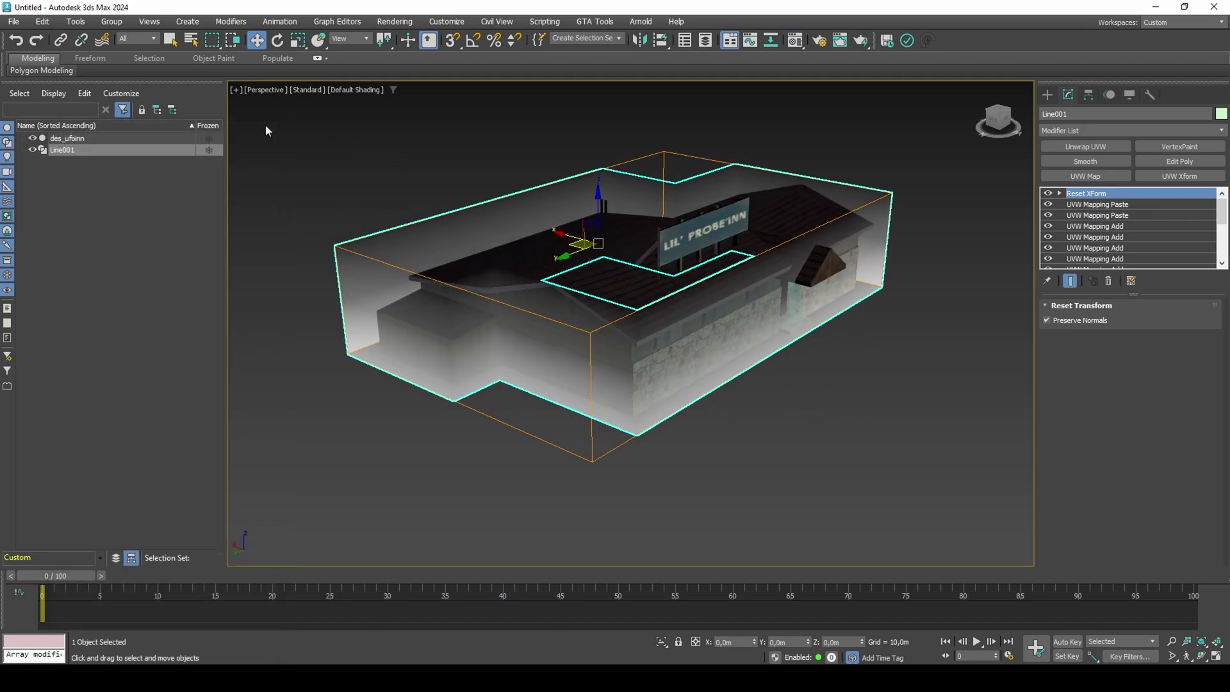
{"action": "left_click", "coordinate": [13, 22]}
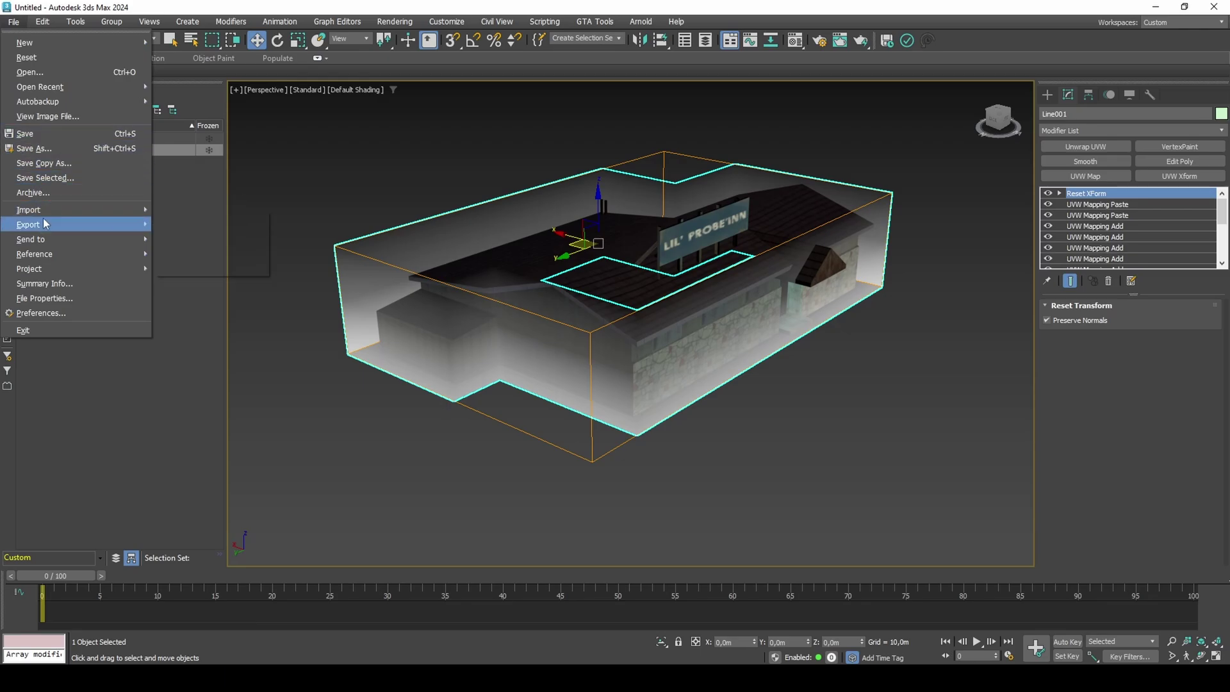
{"action": "mouse_move", "coordinate": [44, 221]}
{"action": "left_click", "coordinate": [189, 237]}
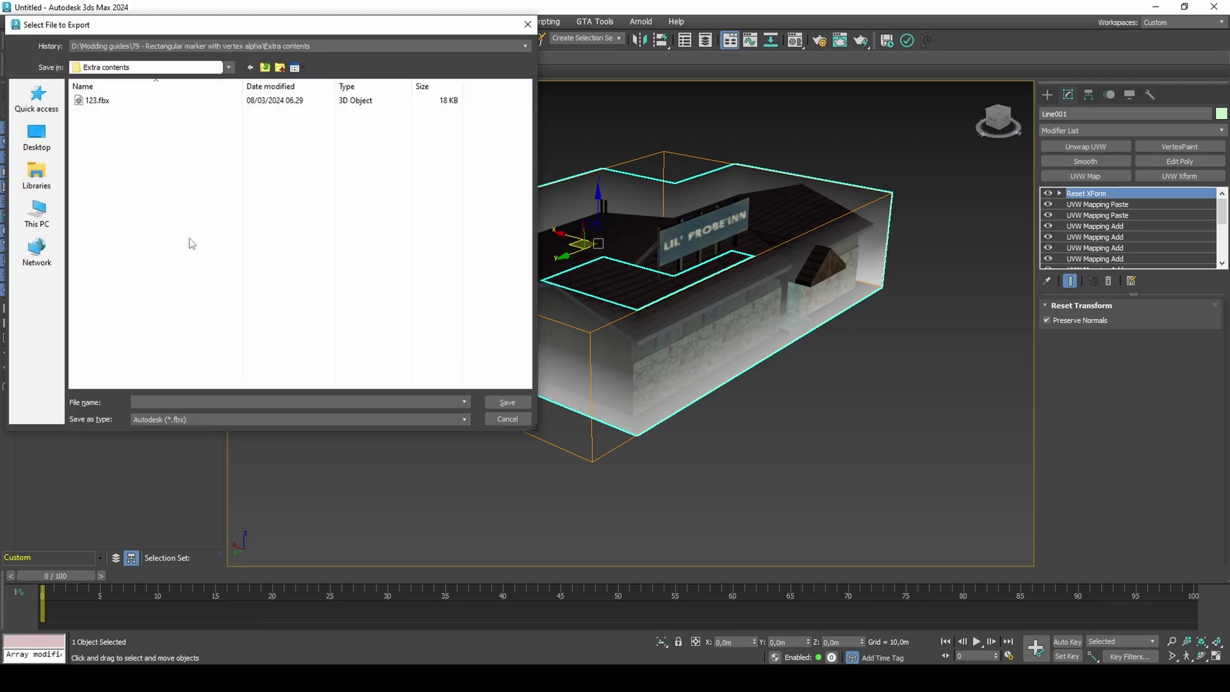
{"action": "left_click", "coordinate": [217, 418]}
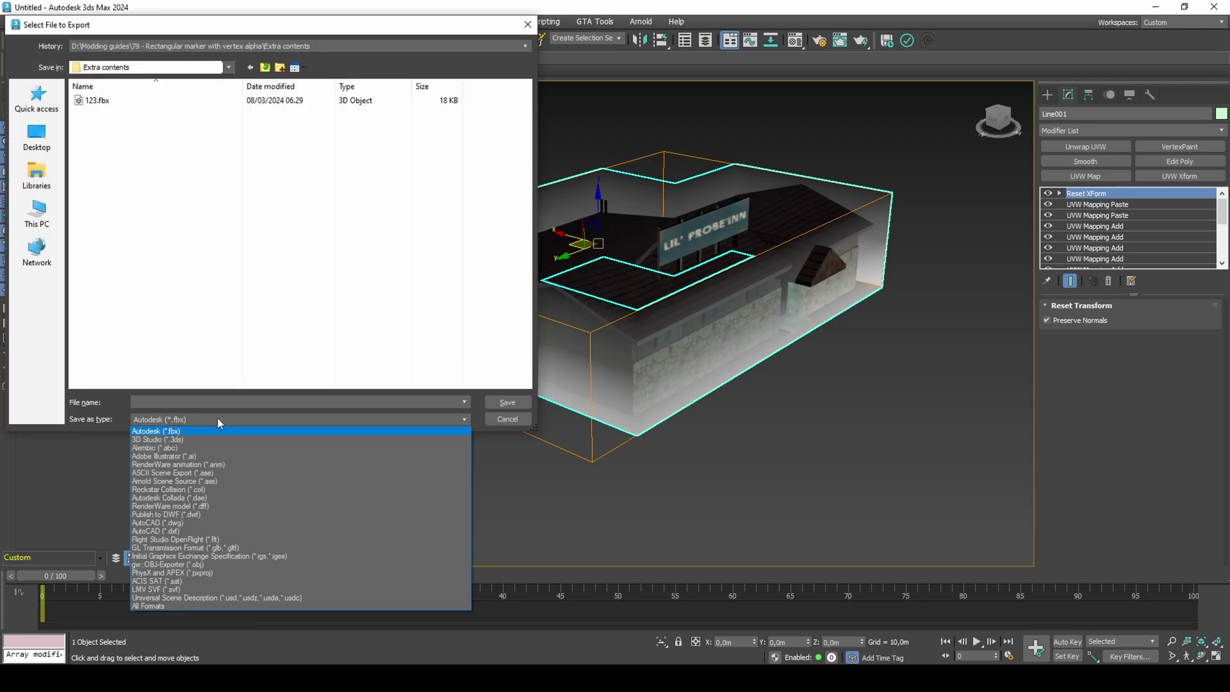
{"action": "left_click", "coordinate": [211, 501]}
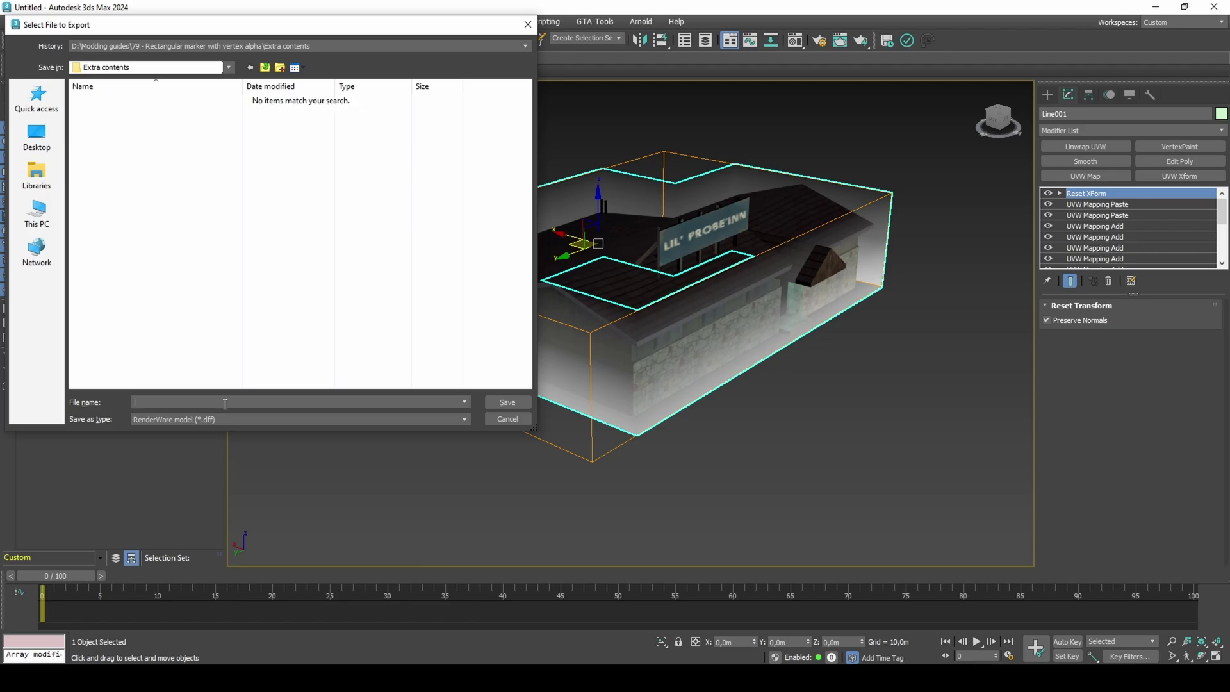
{"action": "key", "text": "Return"}
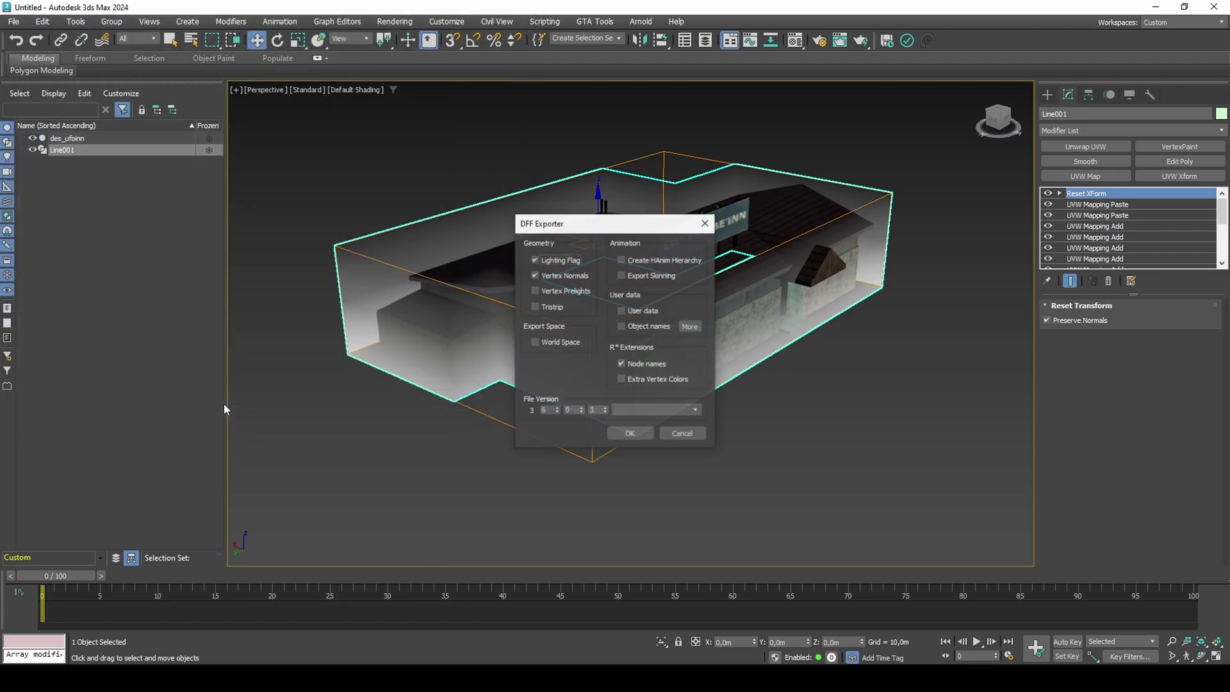
{"action": "left_click", "coordinate": [559, 261]}
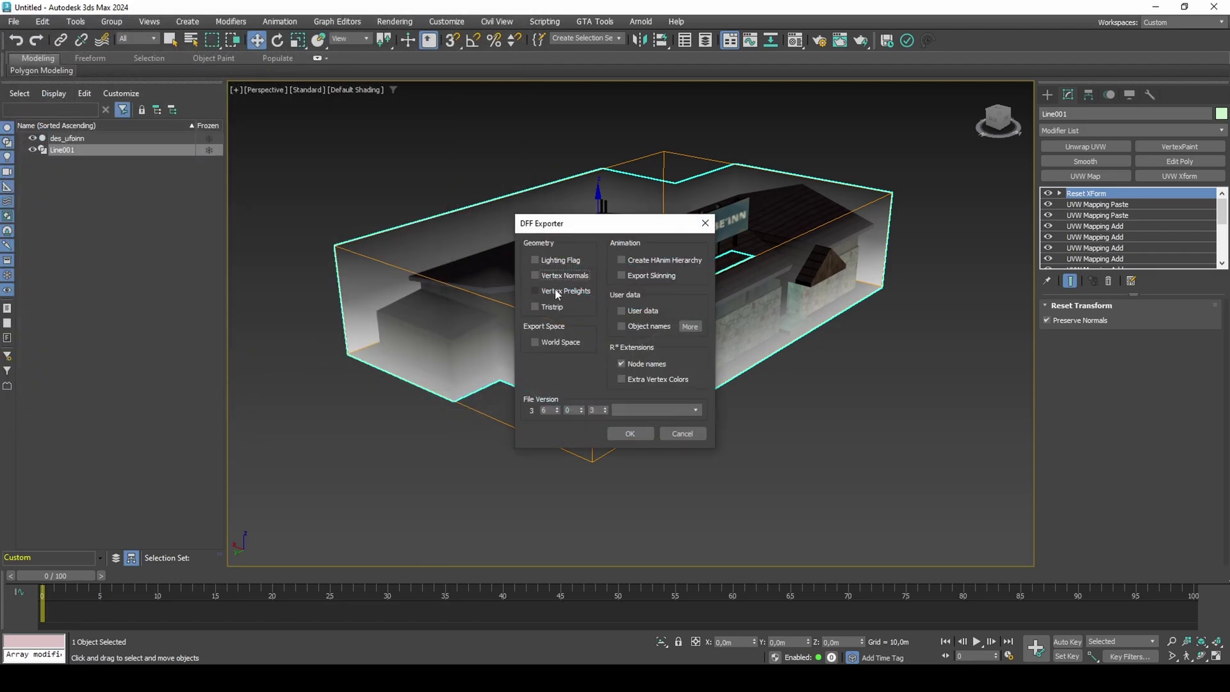
{"action": "left_click", "coordinate": [648, 436]}
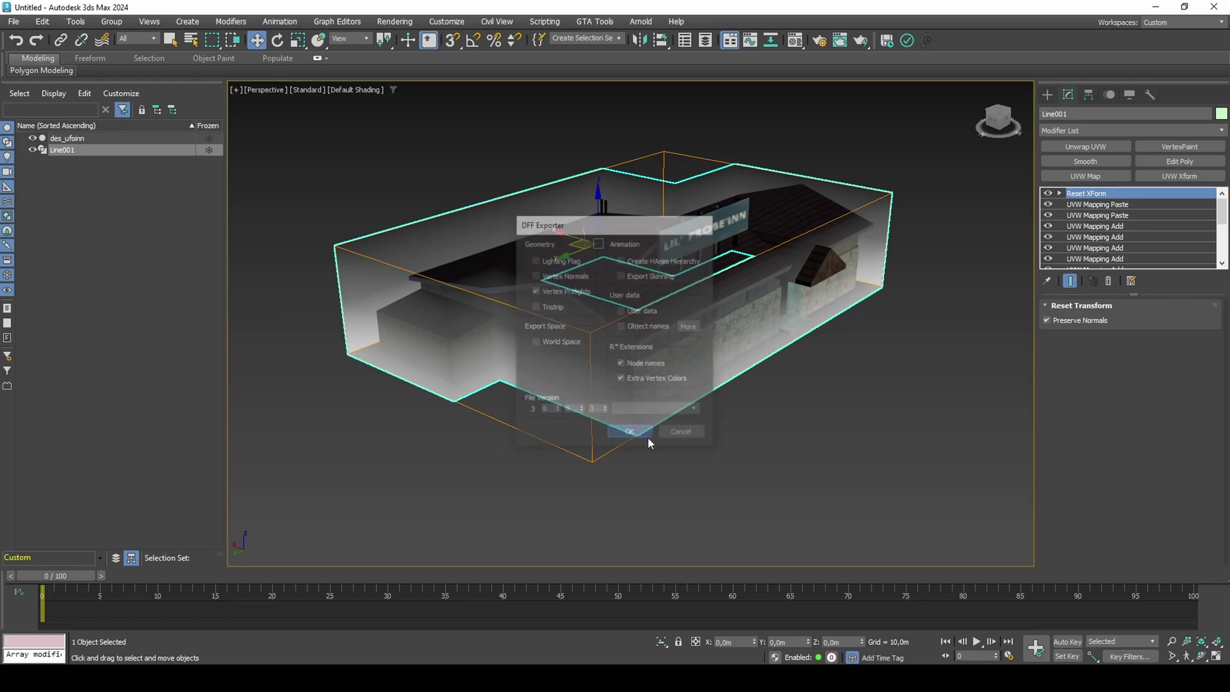
- Open the GTA collision import/export tool and enter 167 as the collision name for the wall
{"action": "left_click", "coordinate": [594, 21]}
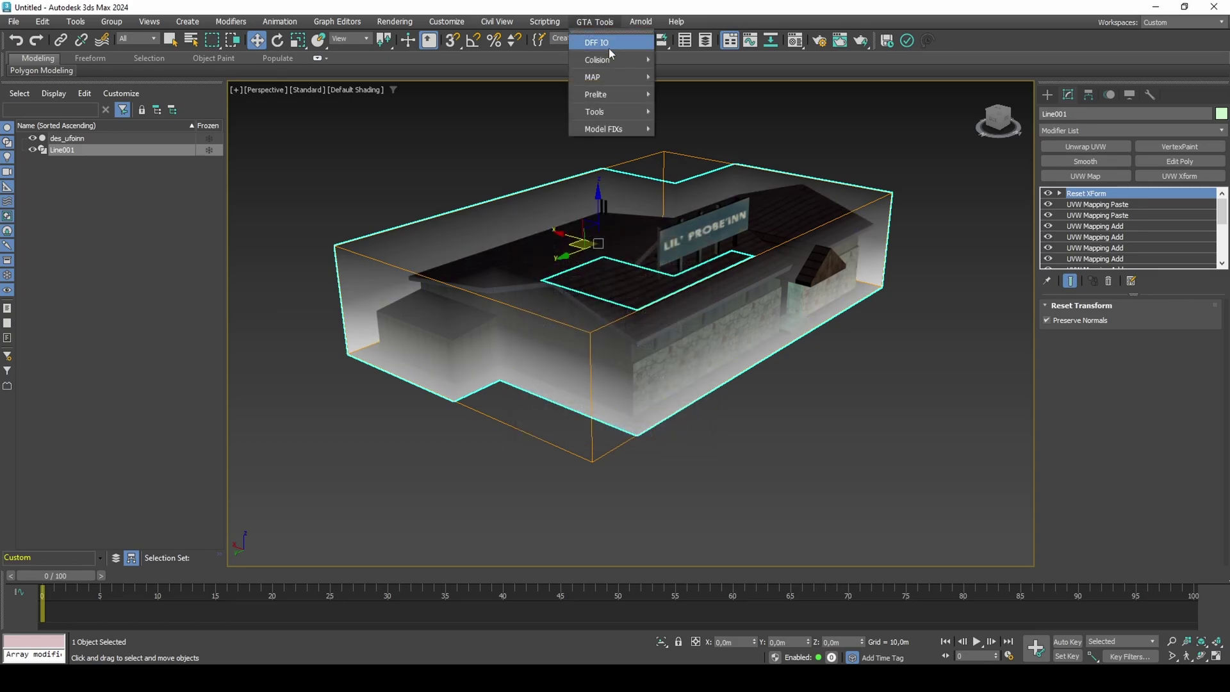
{"action": "mouse_move", "coordinate": [632, 59]}
{"action": "left_click", "coordinate": [718, 58]}
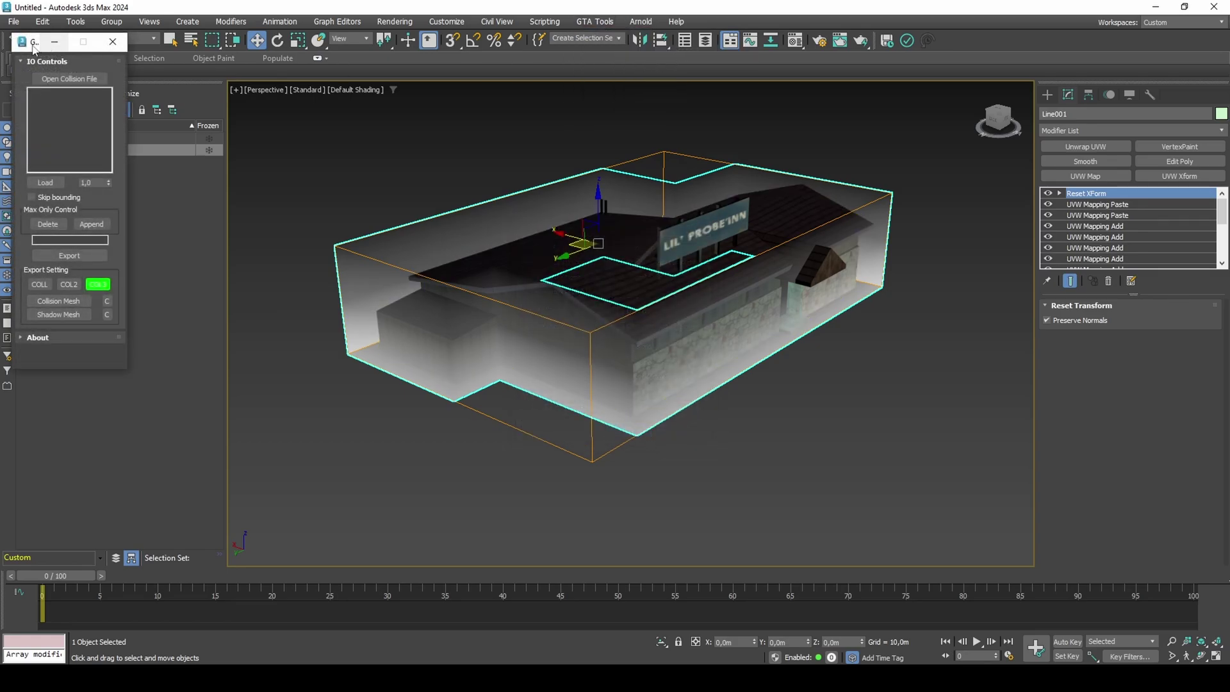
{"action": "left_click_drag", "start_coordinate": [64, 42], "coordinate": [137, 207]}
{"action": "left_click", "coordinate": [142, 405]}
{"action": "type", "text": "16754"}
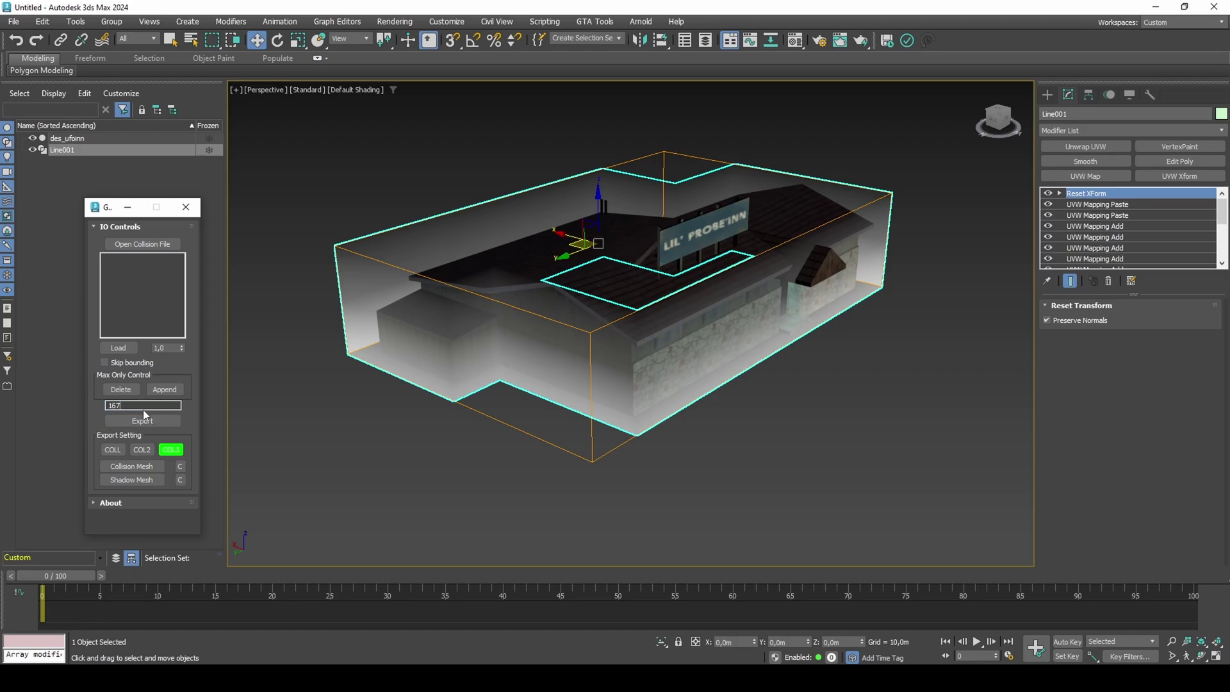